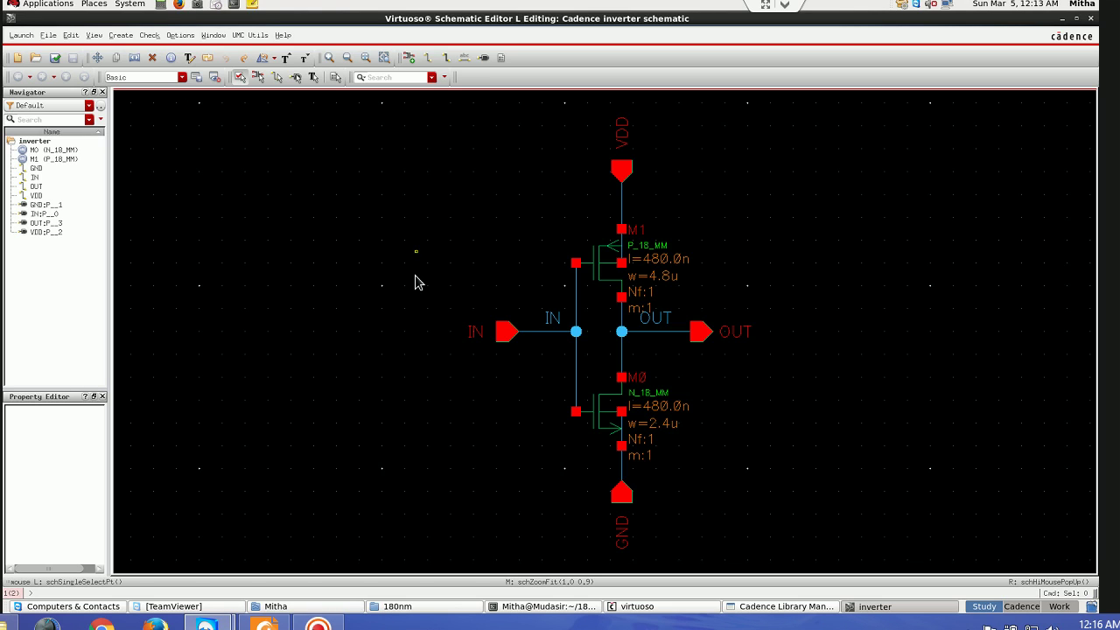
Step: Create a new ADE XL view named adexl for the inverter cell in the Cadence library, overwriting the existing one
left_click(21, 36)
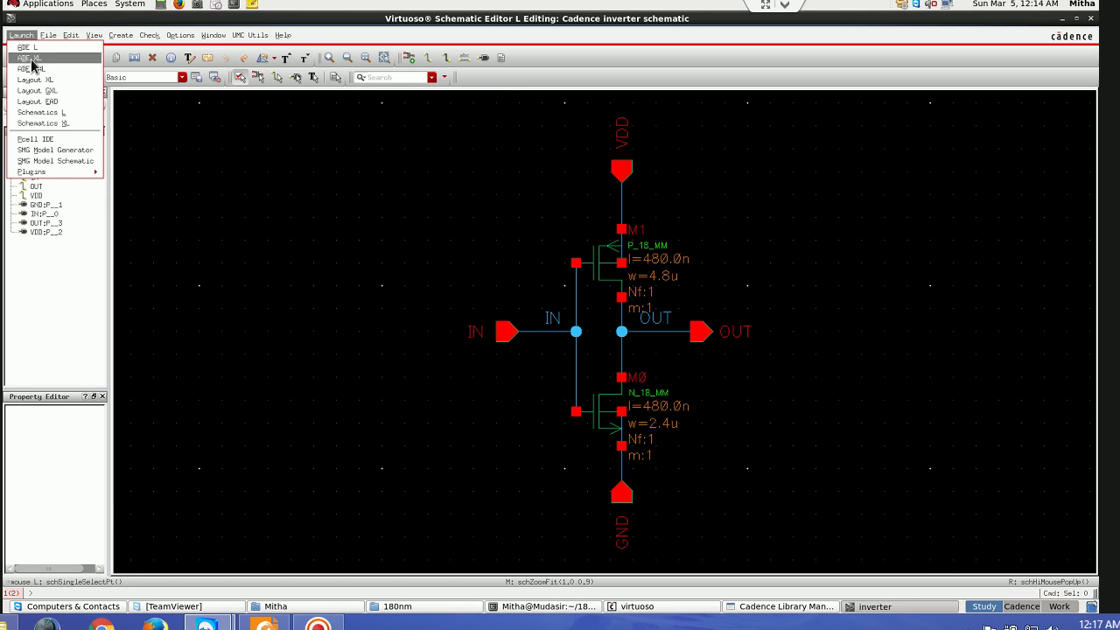
left_click(31, 59)
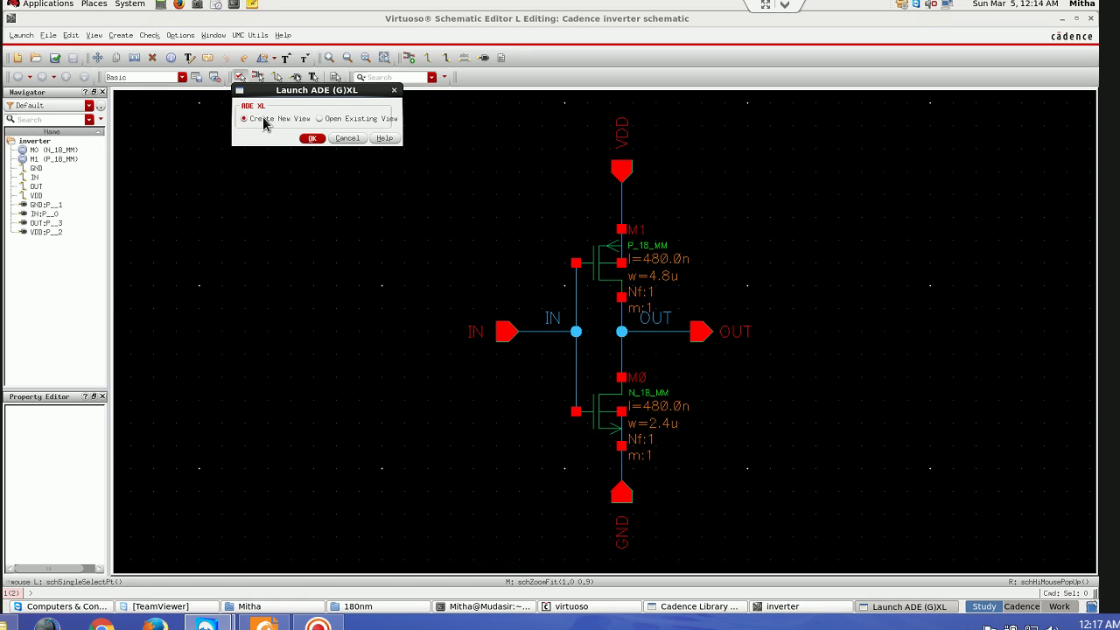
left_click(312, 139)
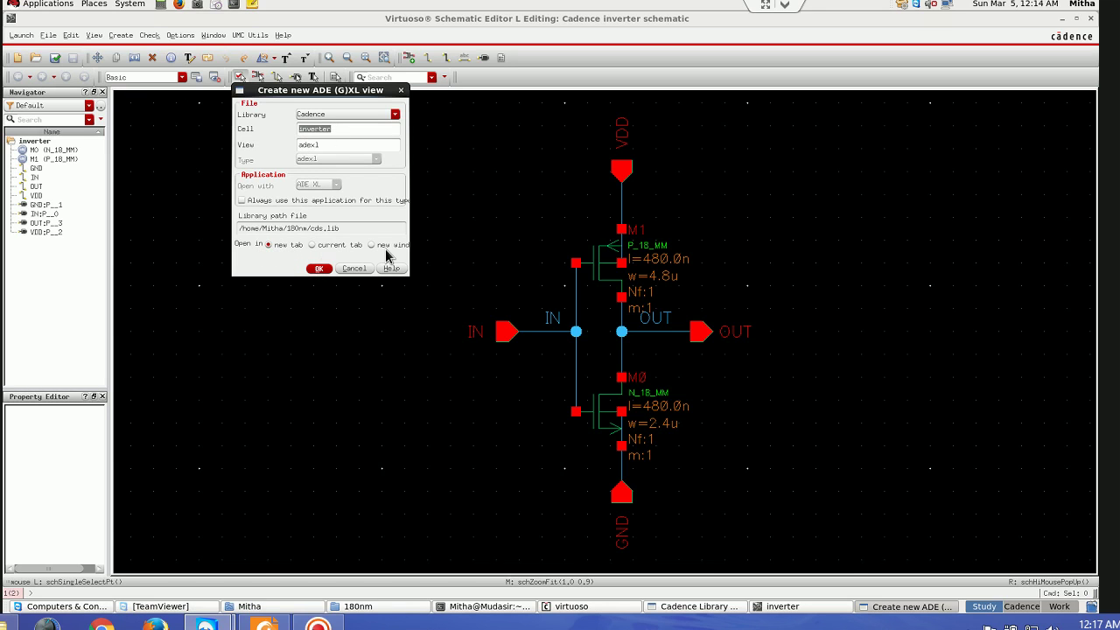
left_click(317, 269)
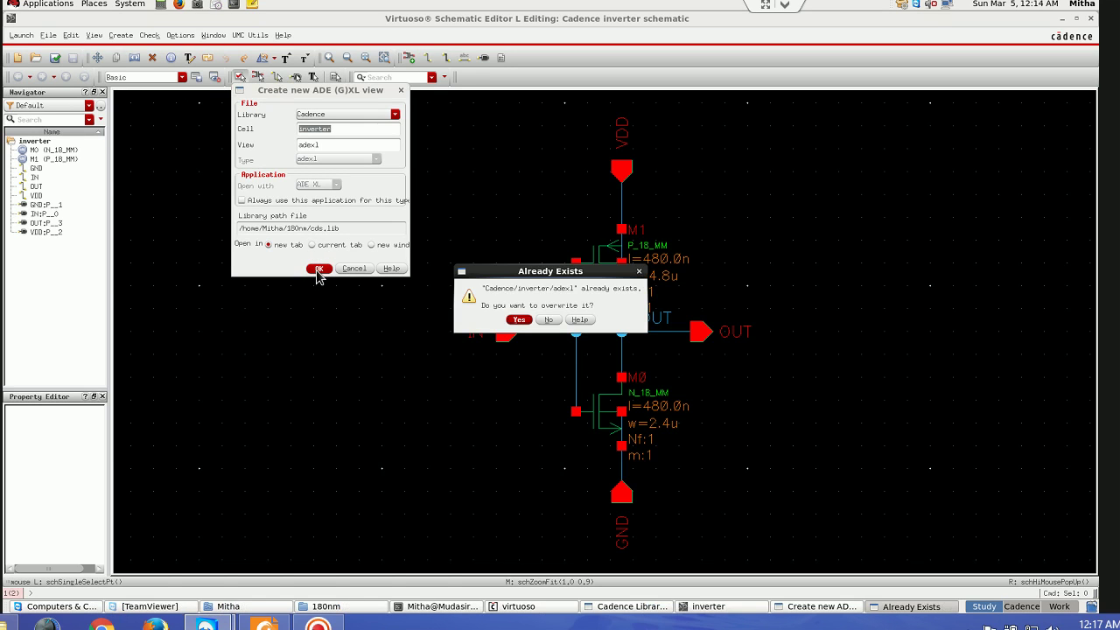
left_click(520, 320)
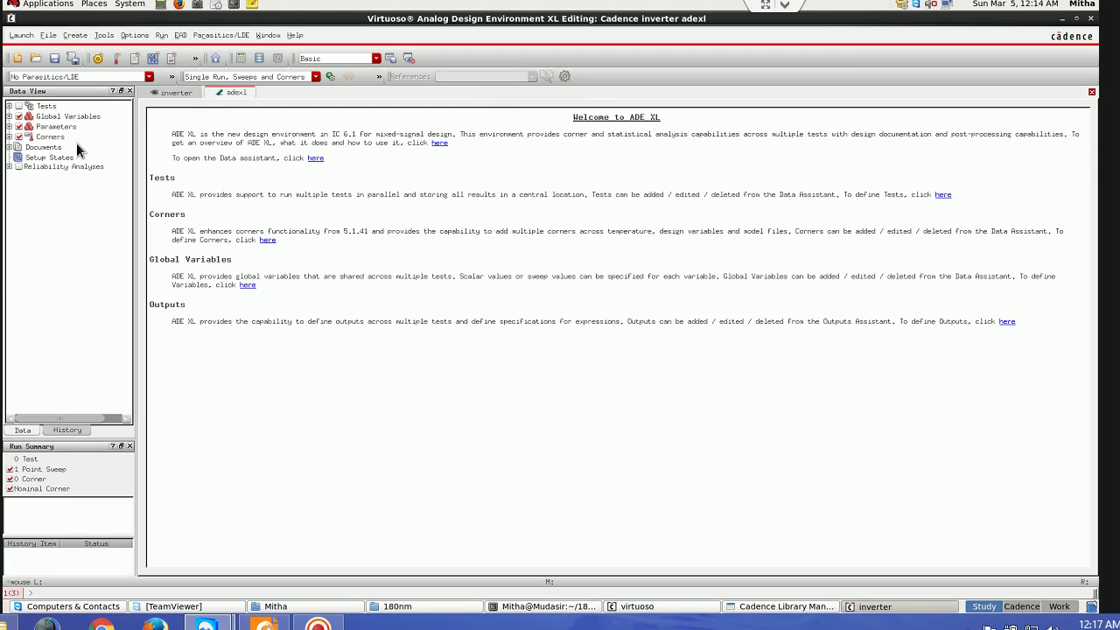
Step: Add a test to the ADE XL setup using the schematic view of the inverter cell in the Cadence library
left_click(7, 106)
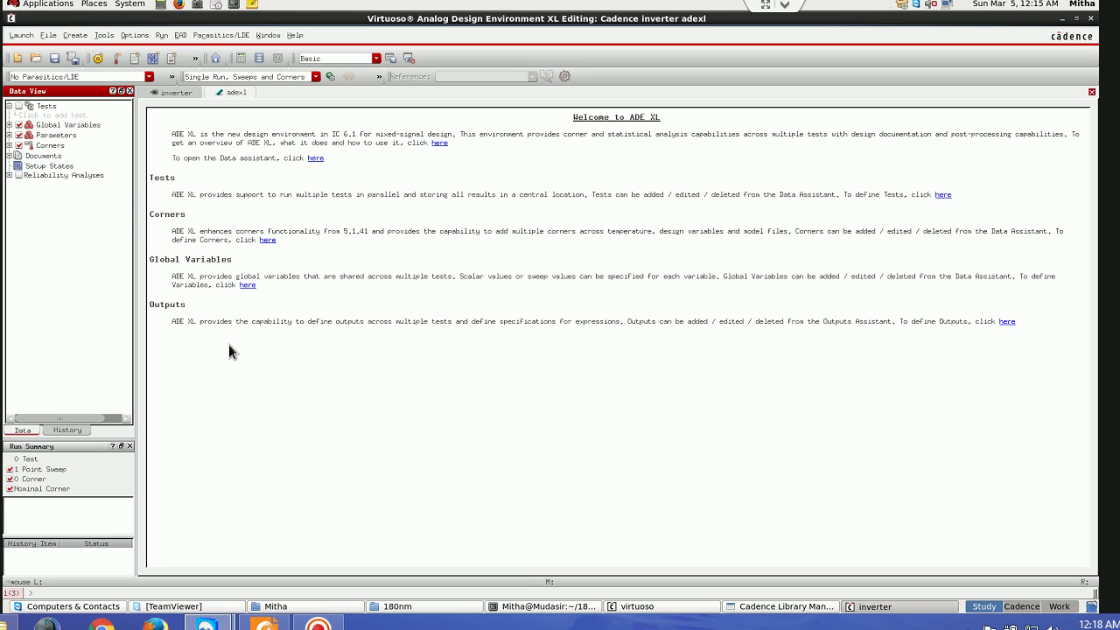
left_click(60, 118)
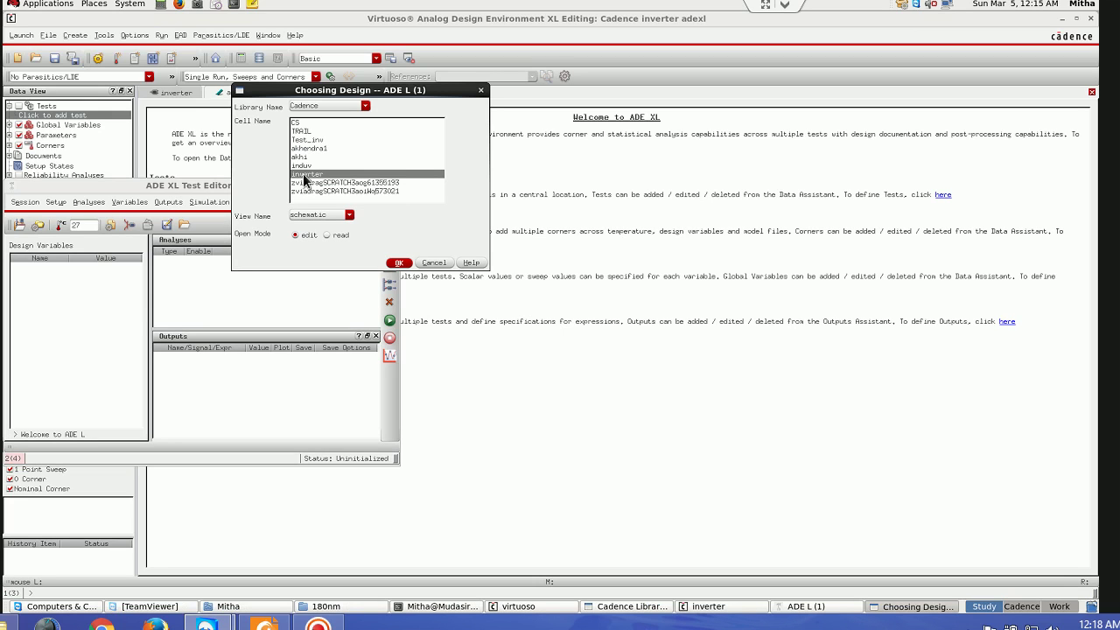
left_click(398, 263)
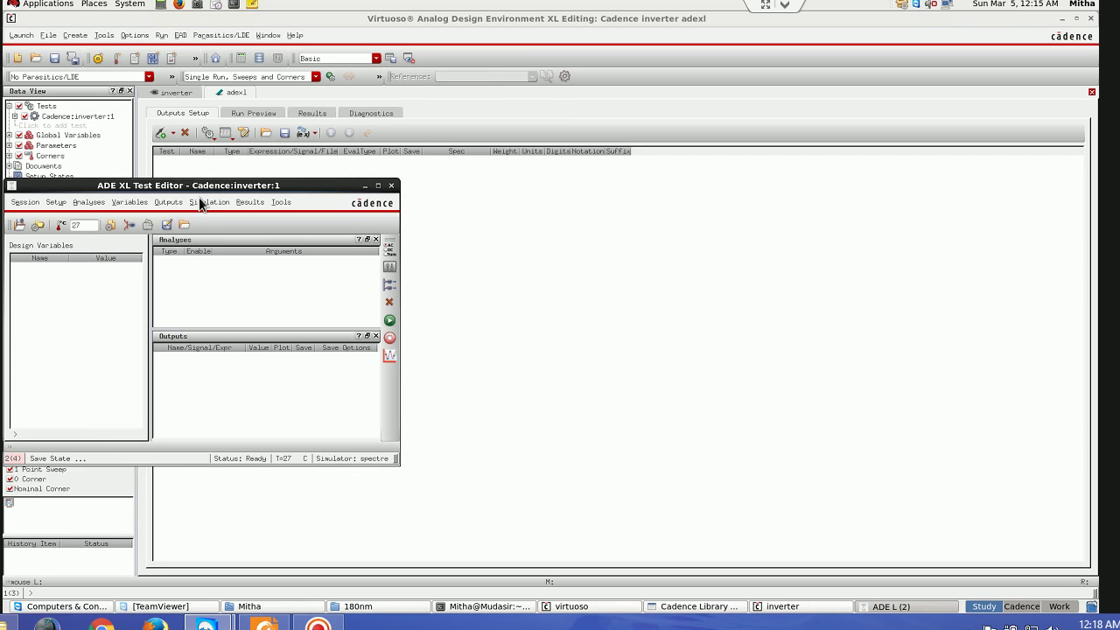
Step: Load the saved cellview state spectre_state1 of the inverter into the test and return to the ADE XL outputs setup
left_click_drag(195, 186, 508, 145)
left_click(495, 183)
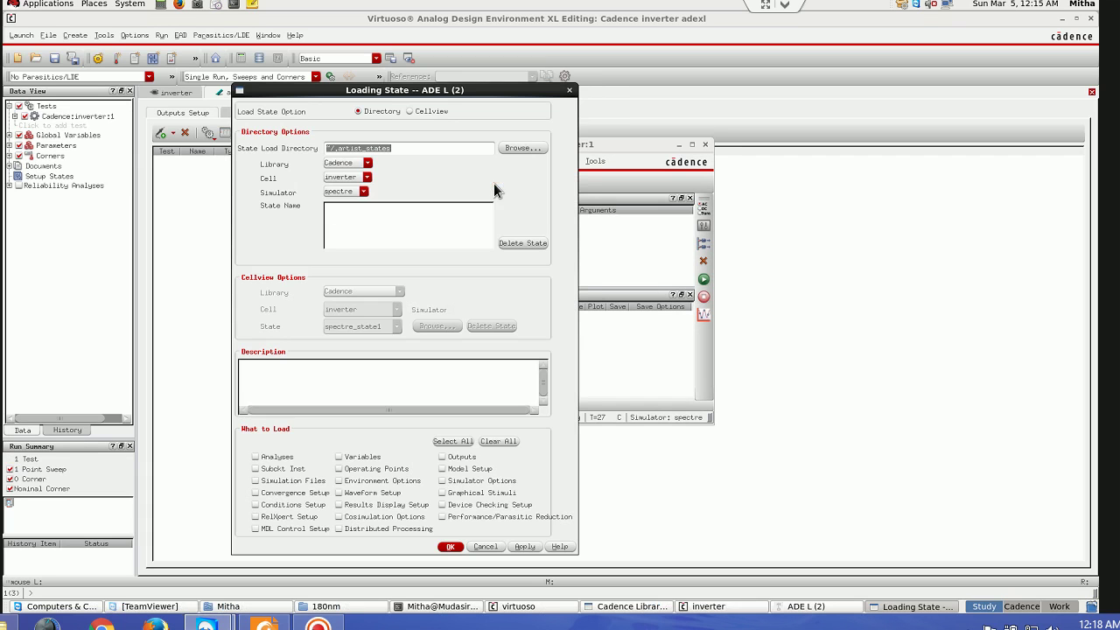
left_click(409, 111)
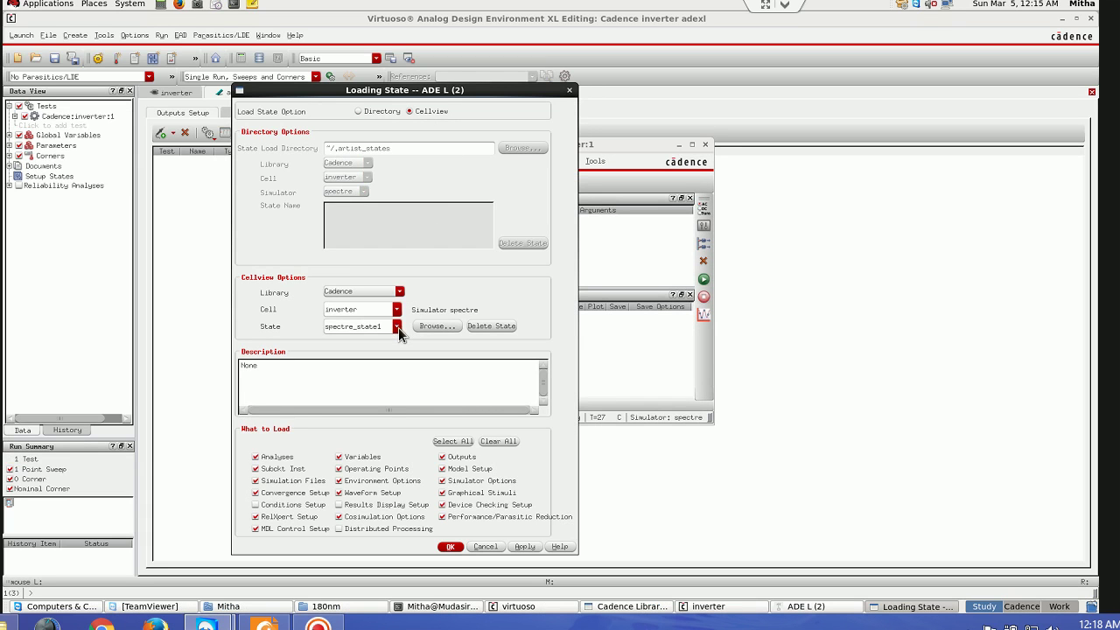
left_click(396, 328)
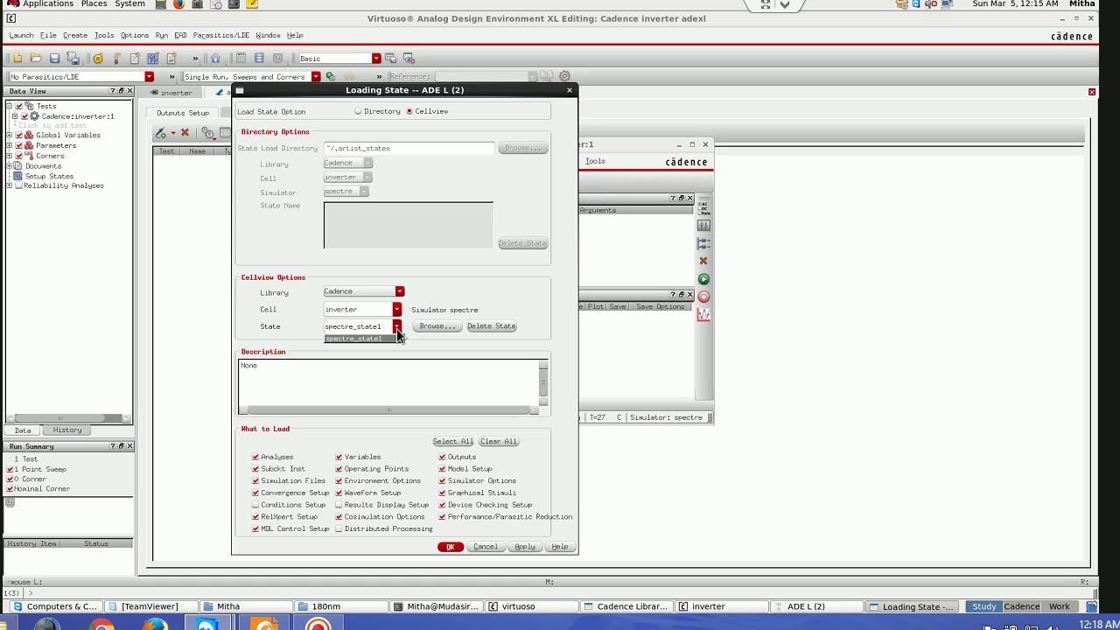
left_click(397, 330)
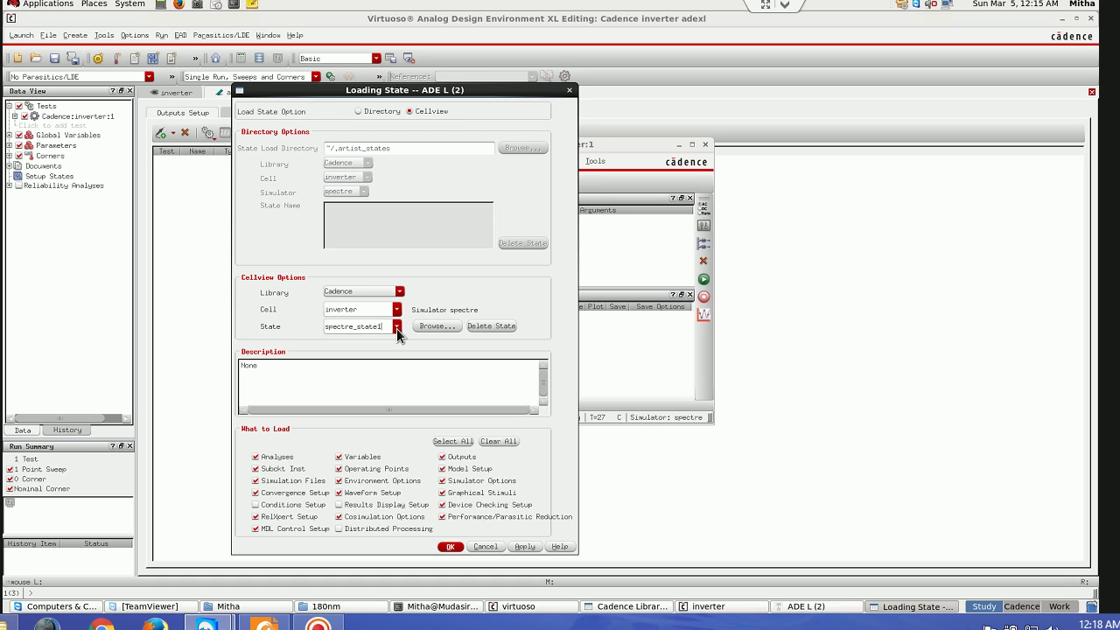
left_click(450, 547)
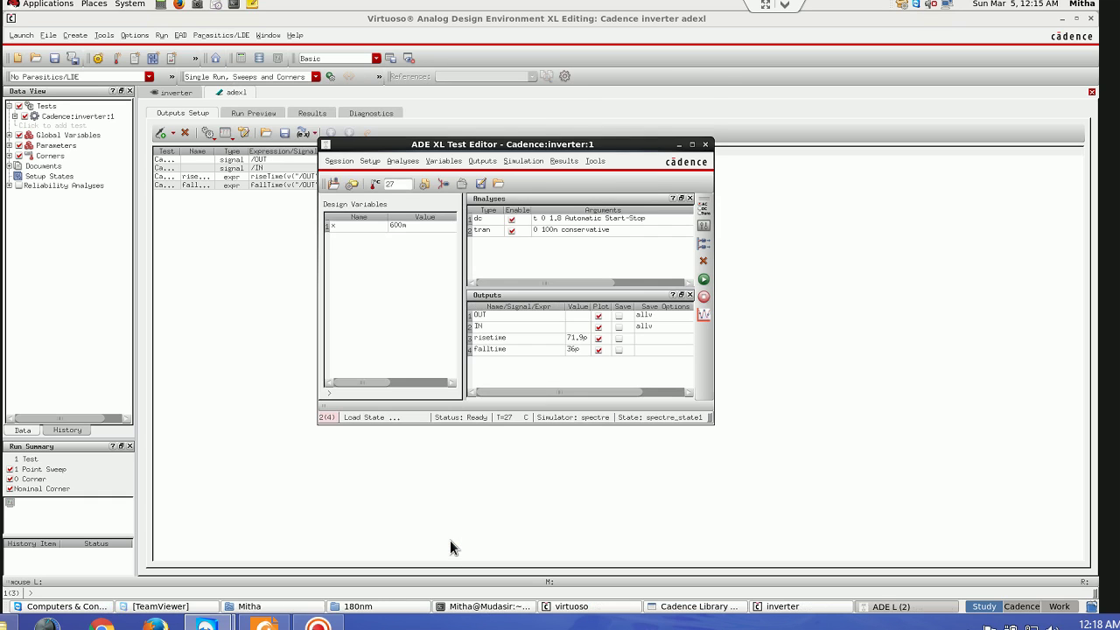
left_click(916, 389)
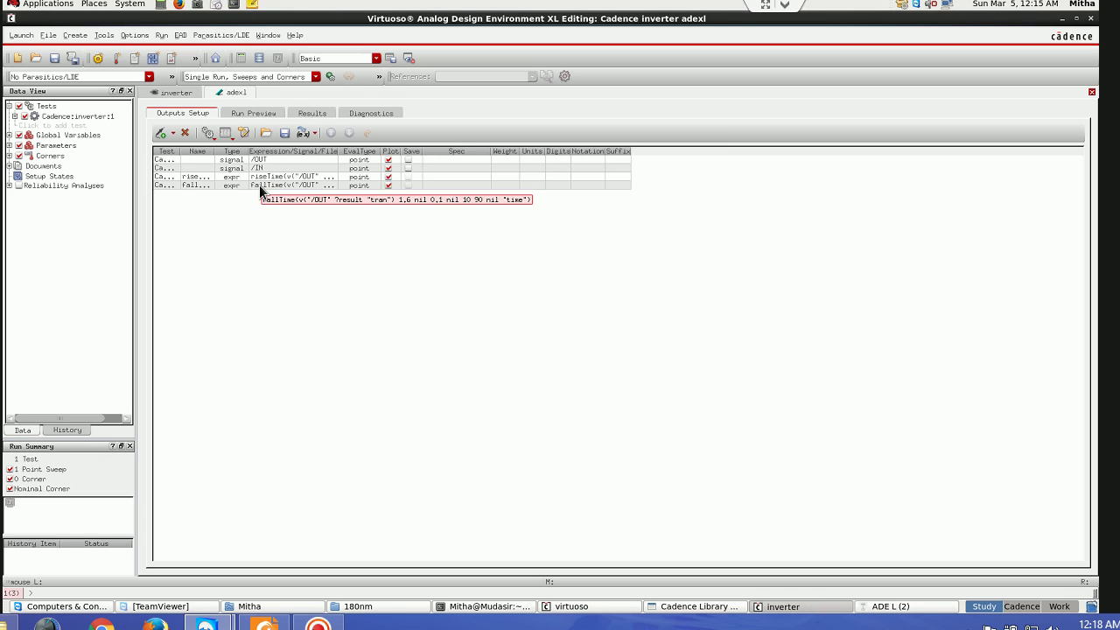
Step: Run the simulation in Single Run, Sweeps and Corners mode and minimize the simulation log window
left_click_drag(386, 76, 471, 73)
left_click(368, 76)
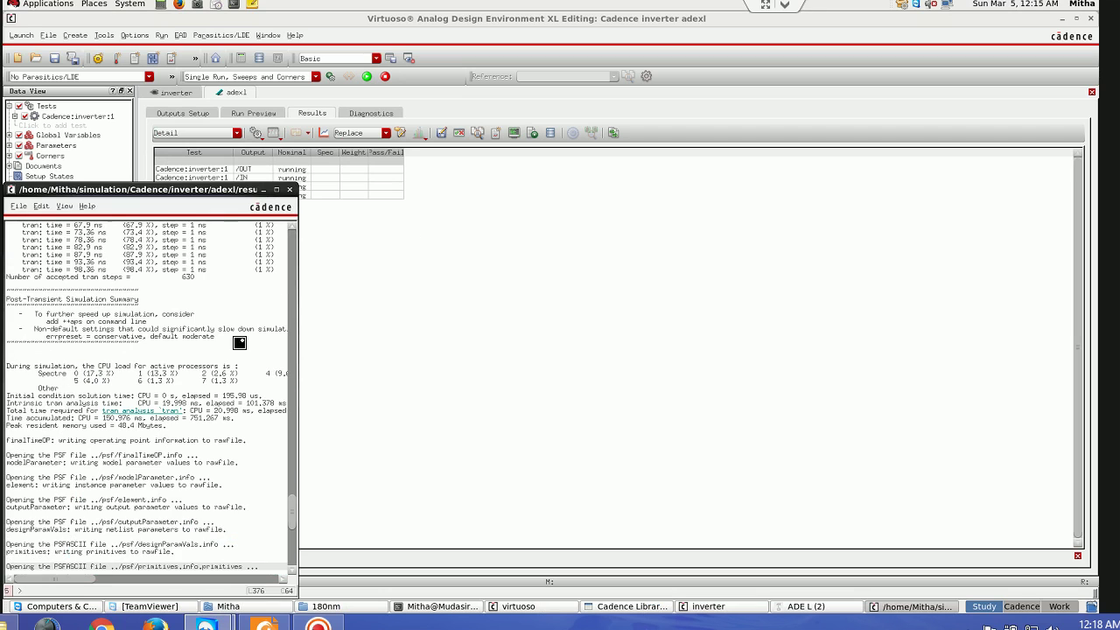
left_click(262, 190)
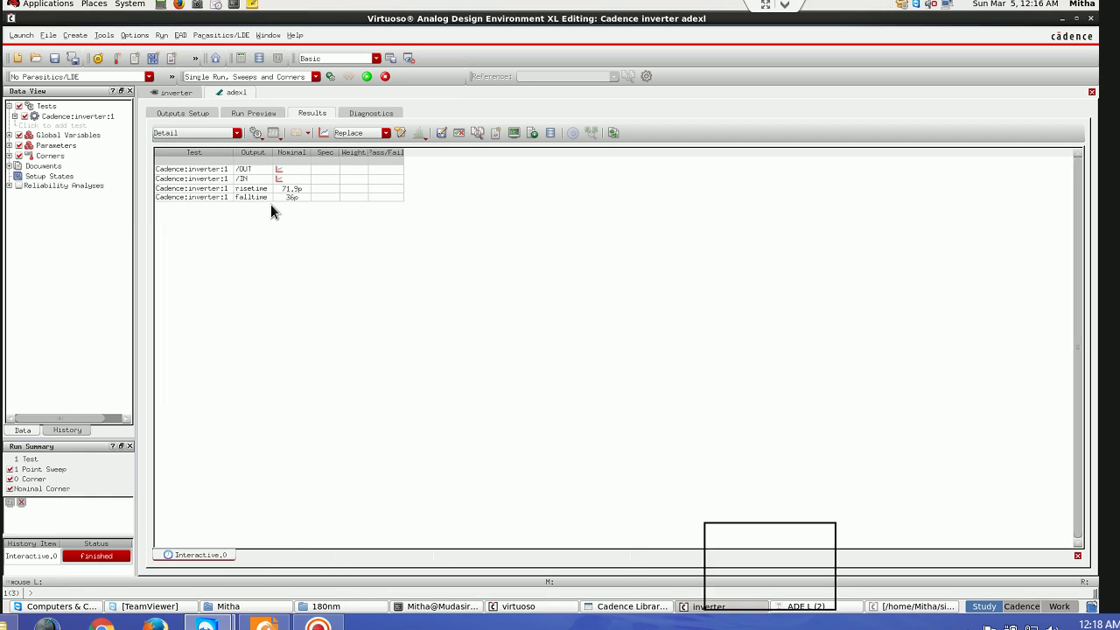
Step: Plot all outputs, examine the transient and DC response waveforms in the maximized window, and close the plots
left_click(324, 134)
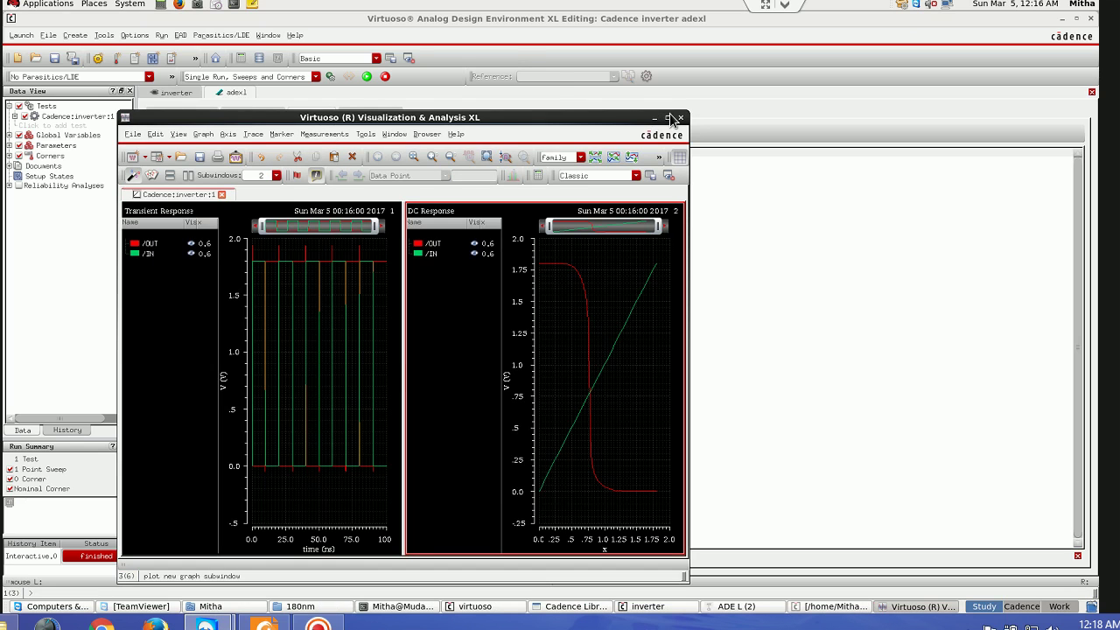
left_click(667, 117)
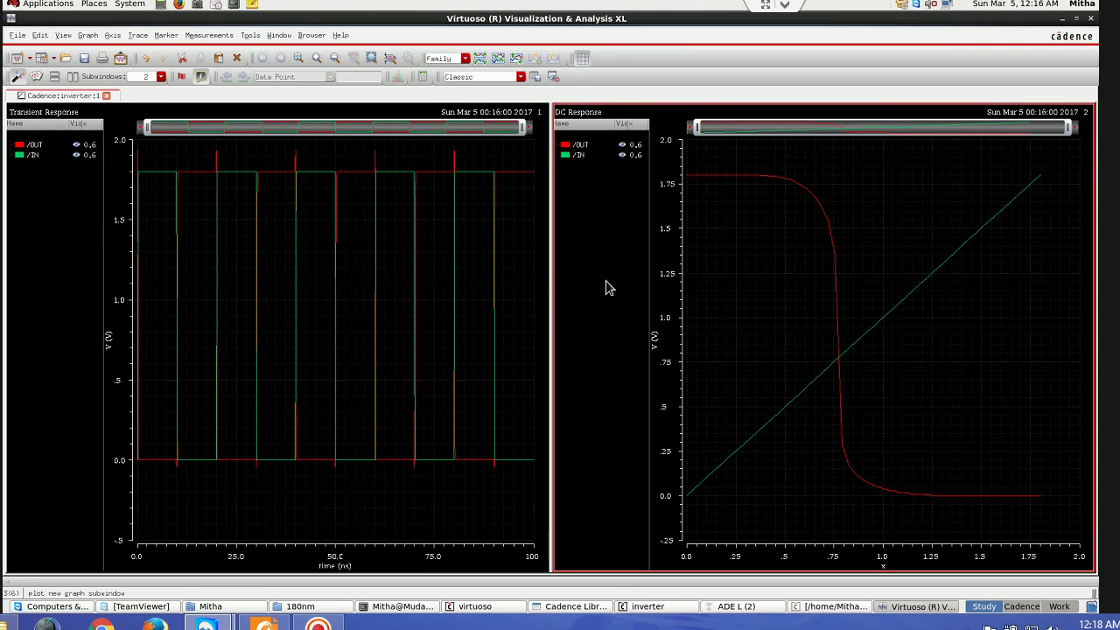
left_click(1090, 18)
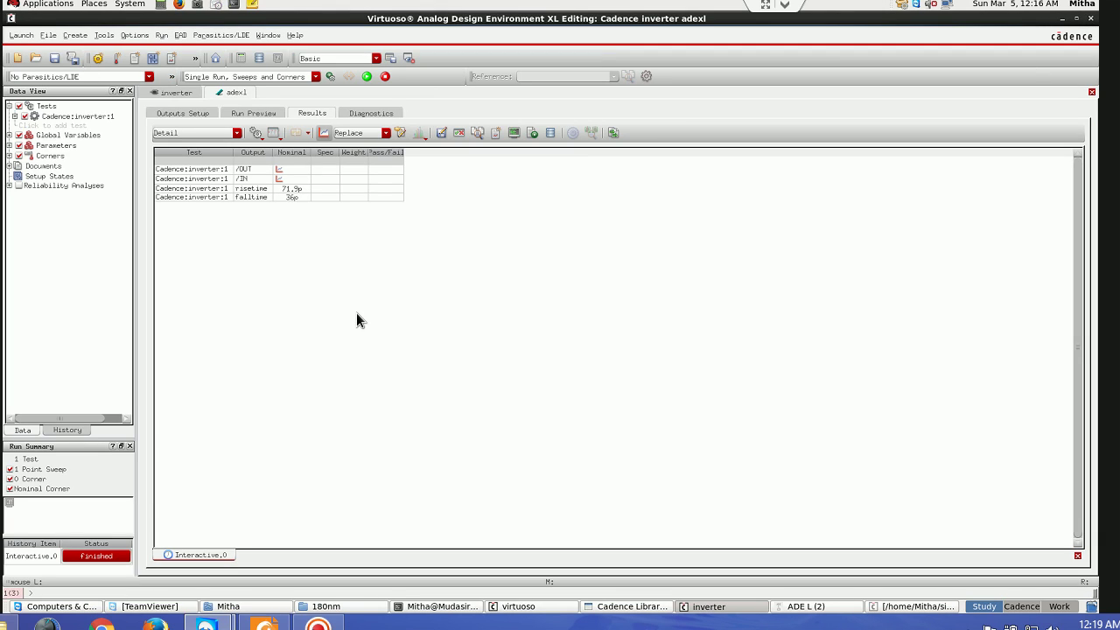
Step: Expand Global Variables, Parameters, Corners and Documents in the setup tree, and review the available run modes
left_click(9, 135)
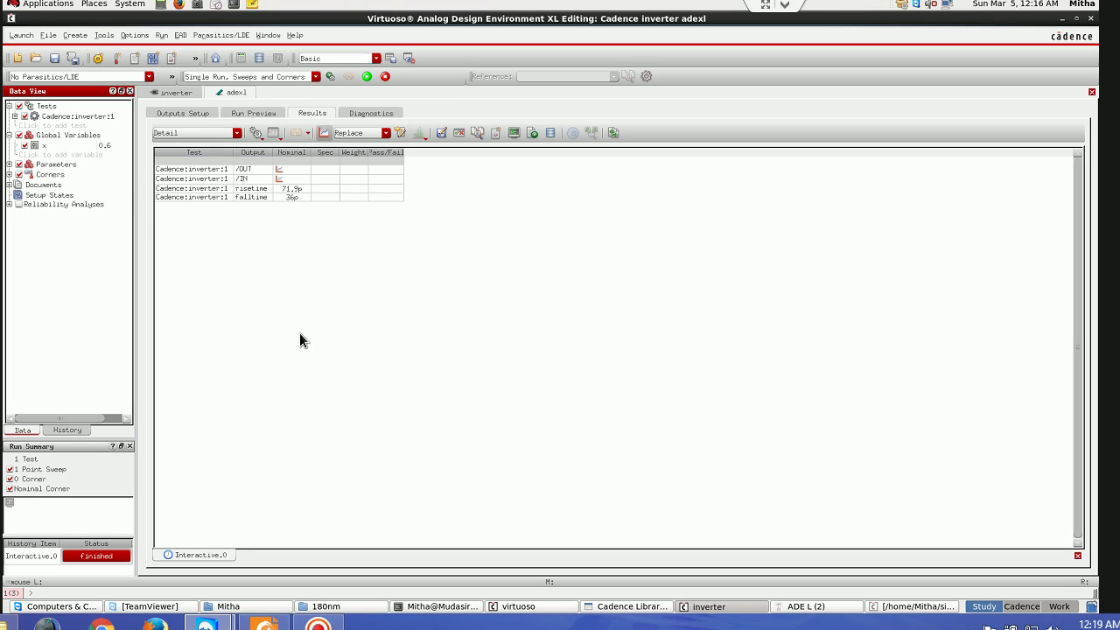
left_click(9, 164)
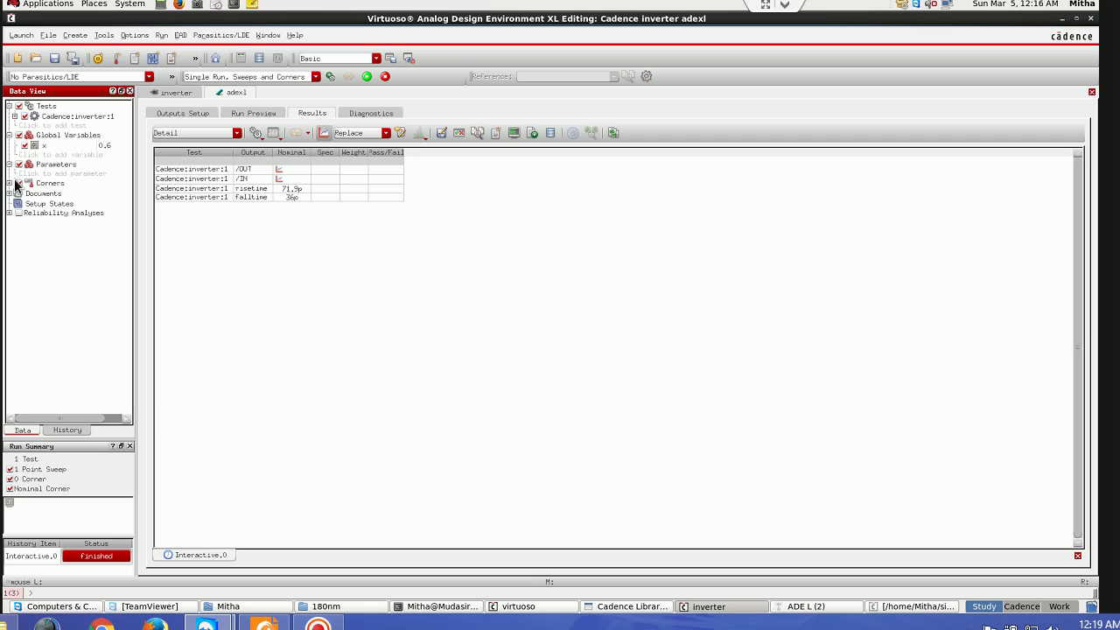
left_click(9, 183)
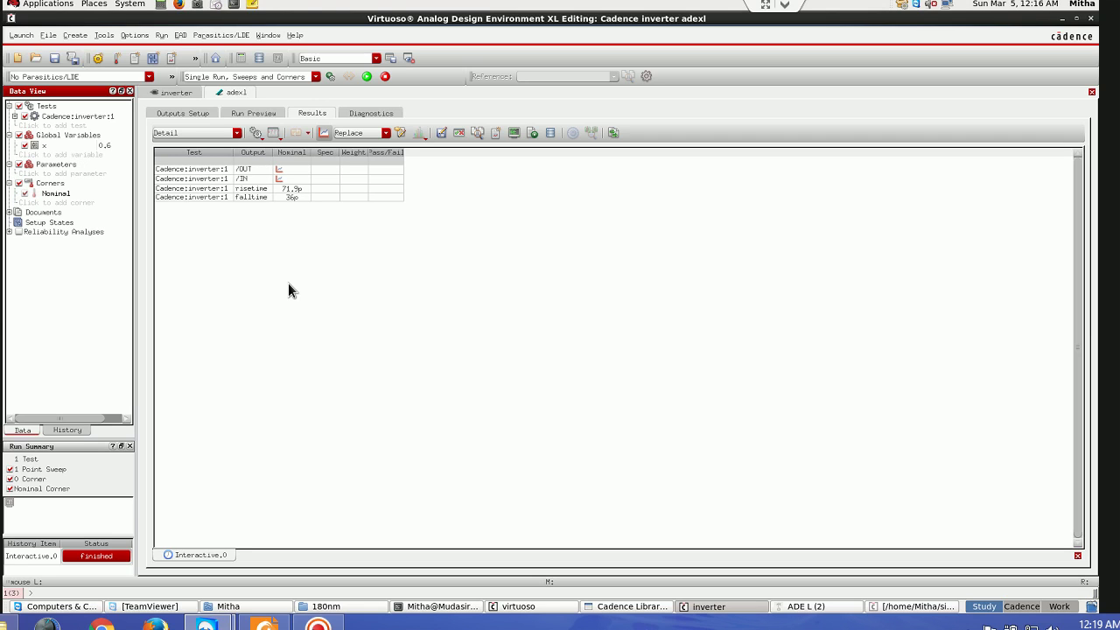
left_click(9, 212)
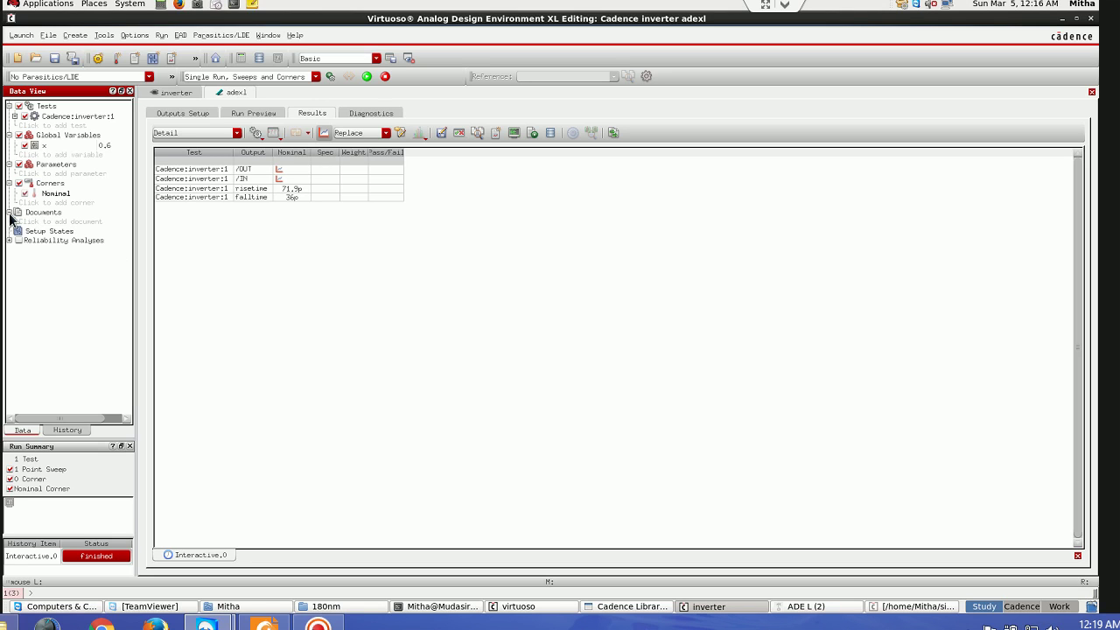
left_click(316, 77)
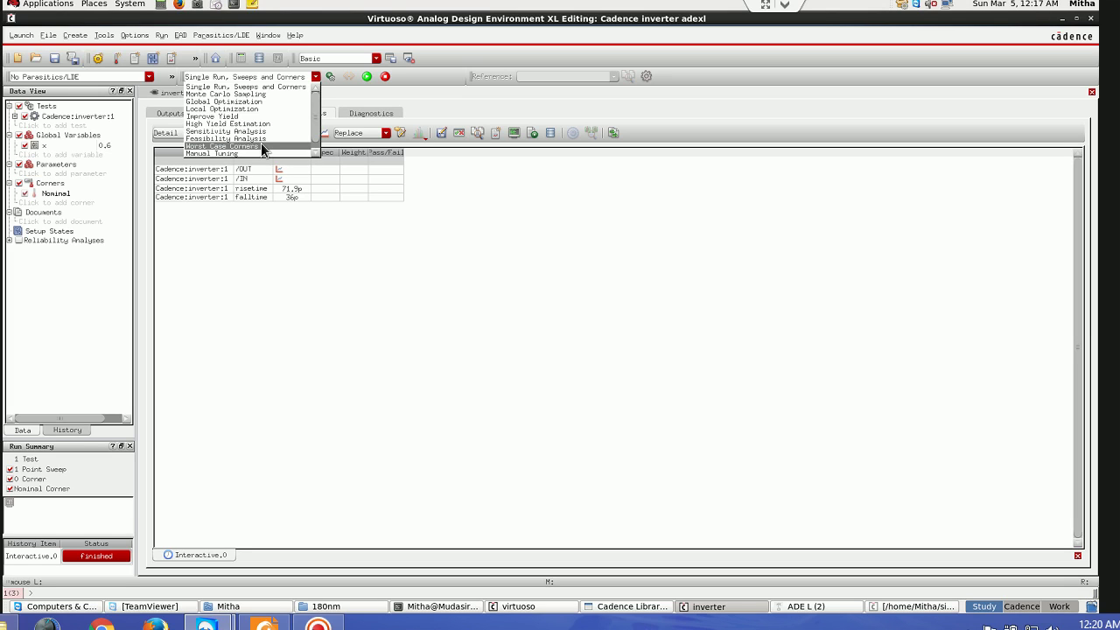
left_click(303, 312)
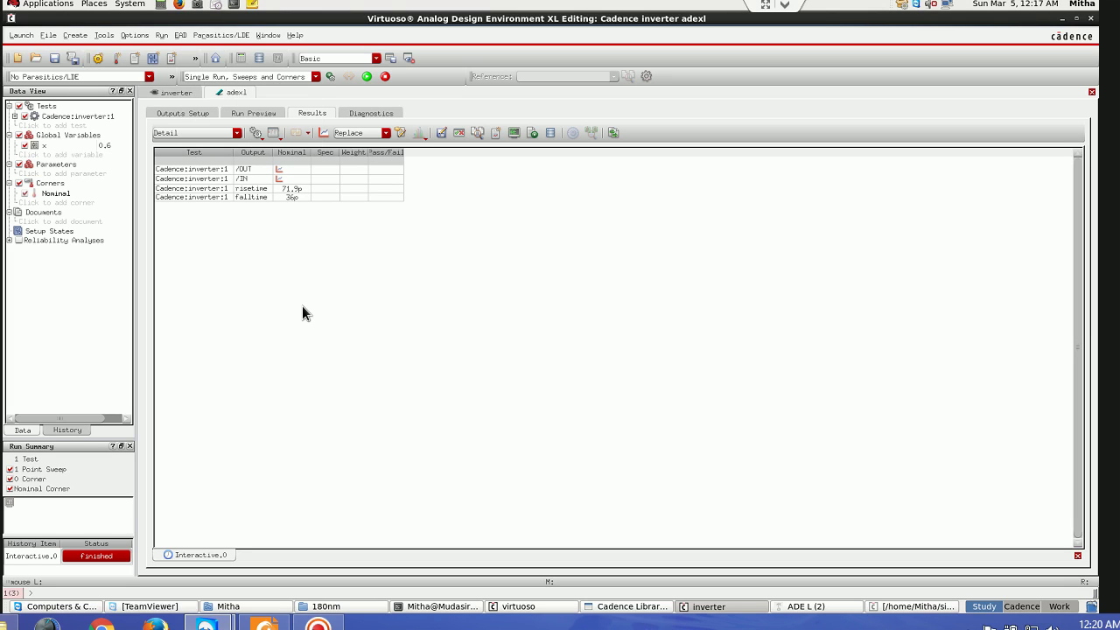
Step: Add a new corner in the Corners Setup and include design variable x with the values 0,1.8 for it
left_click(65, 203)
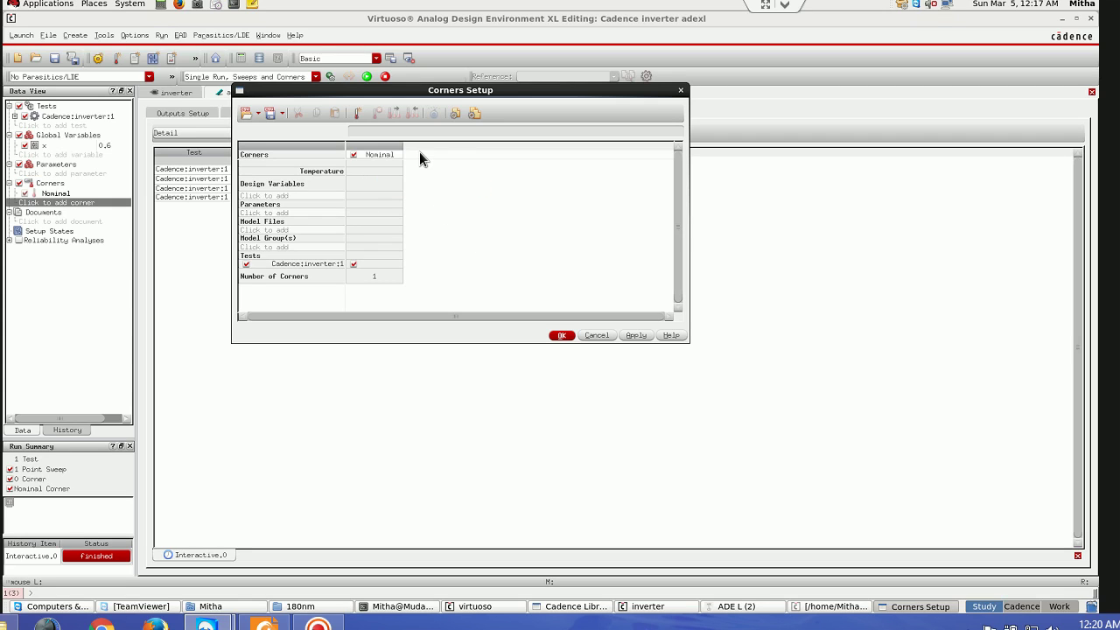
left_click(357, 114)
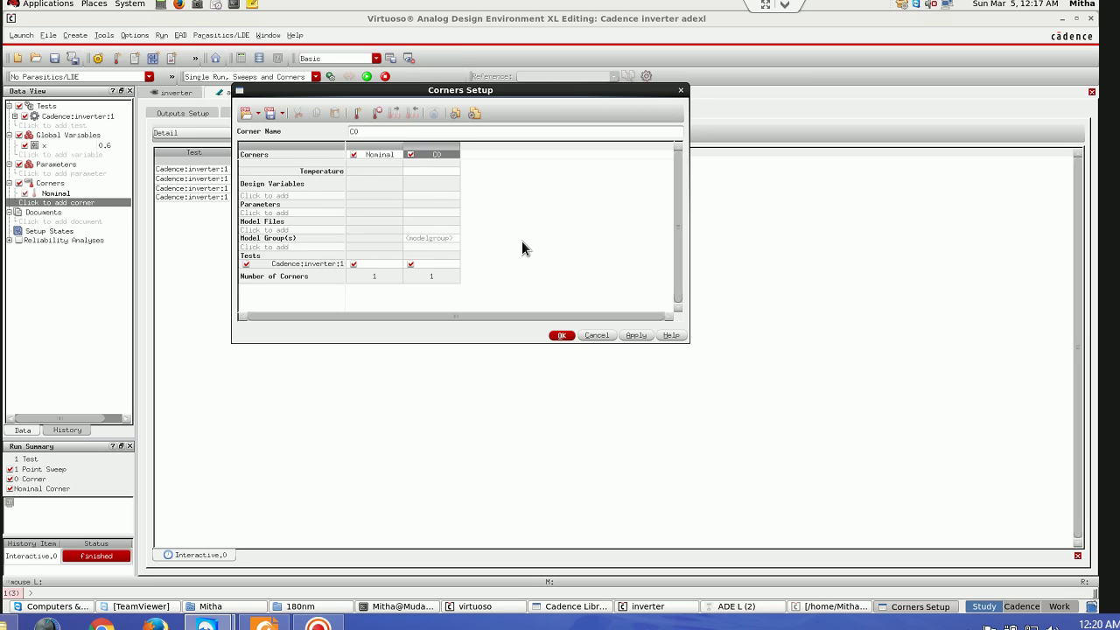
left_click(321, 209)
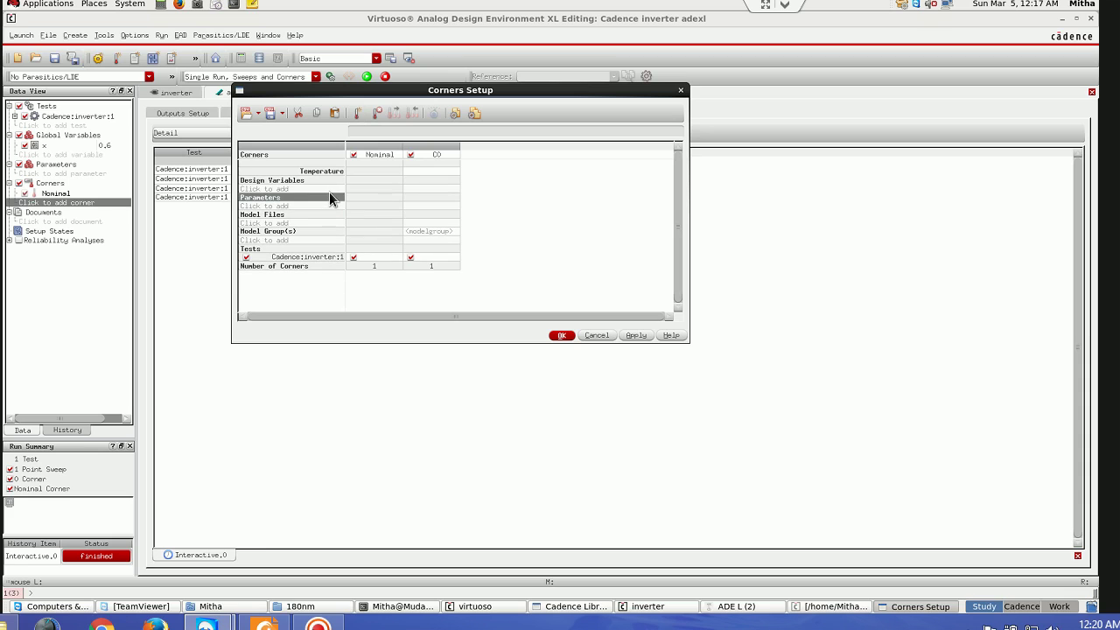
left_click(330, 187)
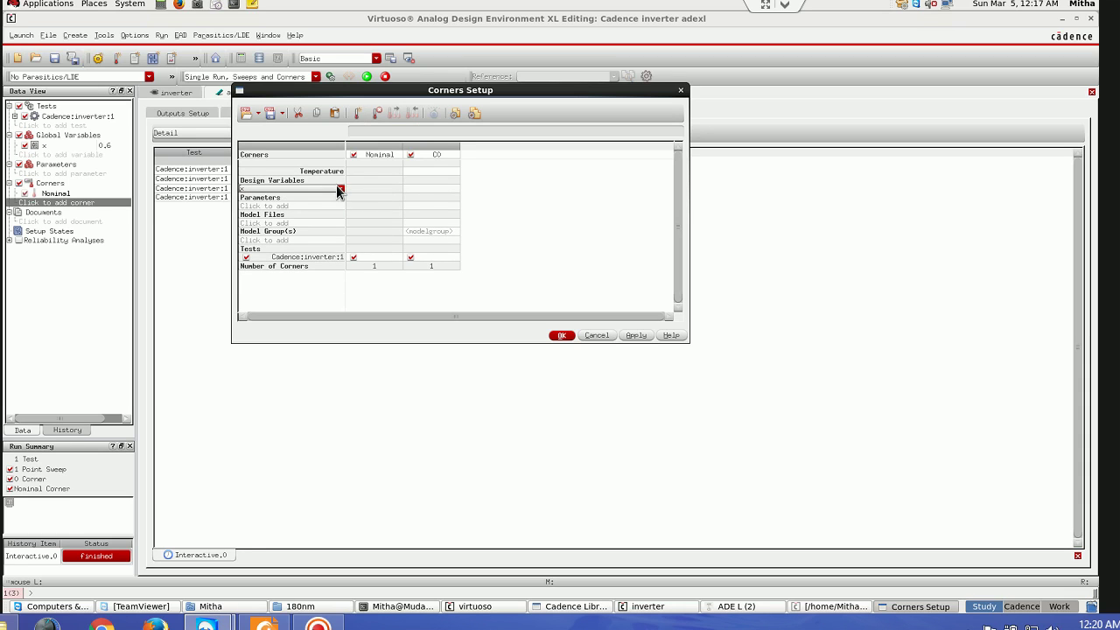
left_click(428, 188)
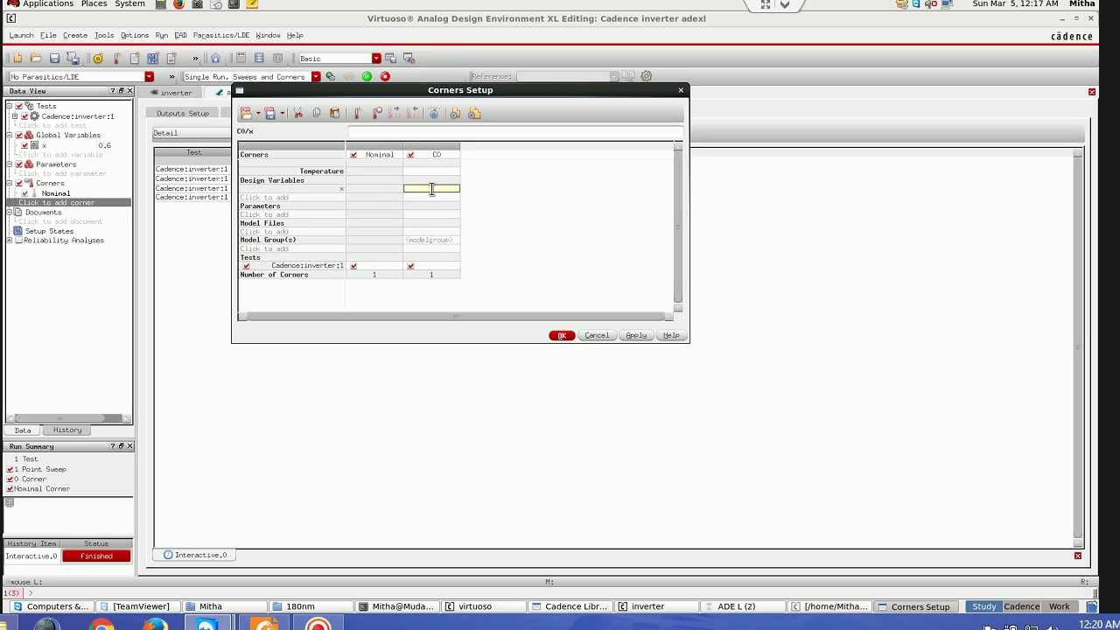
type("0.1,8")
left_click(585, 206)
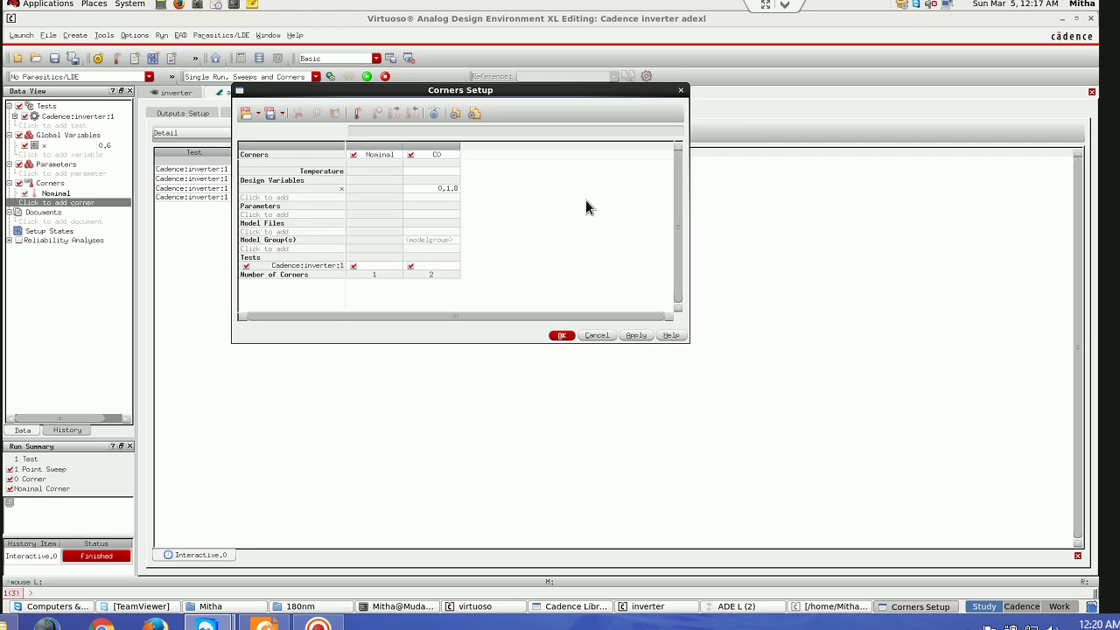
Step: Add the model file MM180_REG18_V124_MC_CORNER.lib.scs from the Models/Spectre/Monte_Carlo folder to the corners setup
left_click(327, 232)
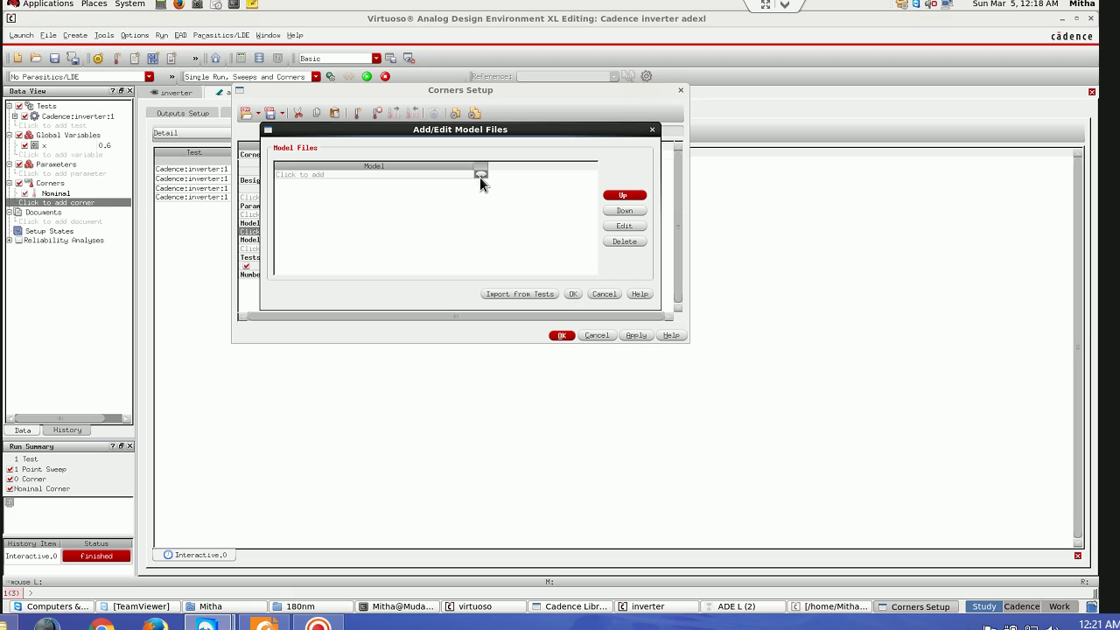
left_click(479, 177)
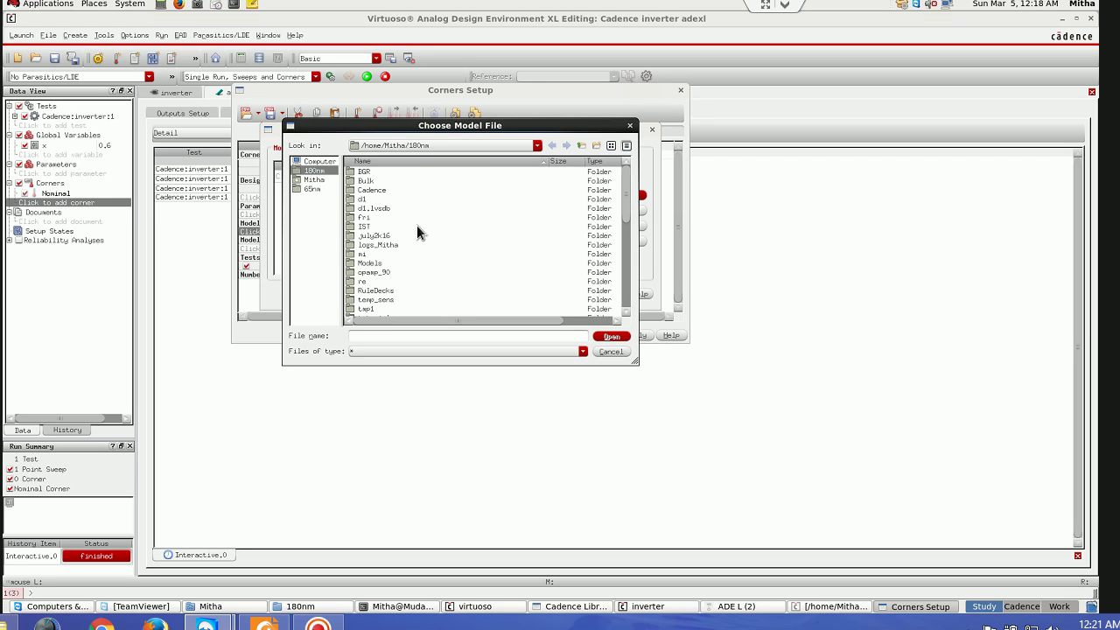
double_click(378, 265)
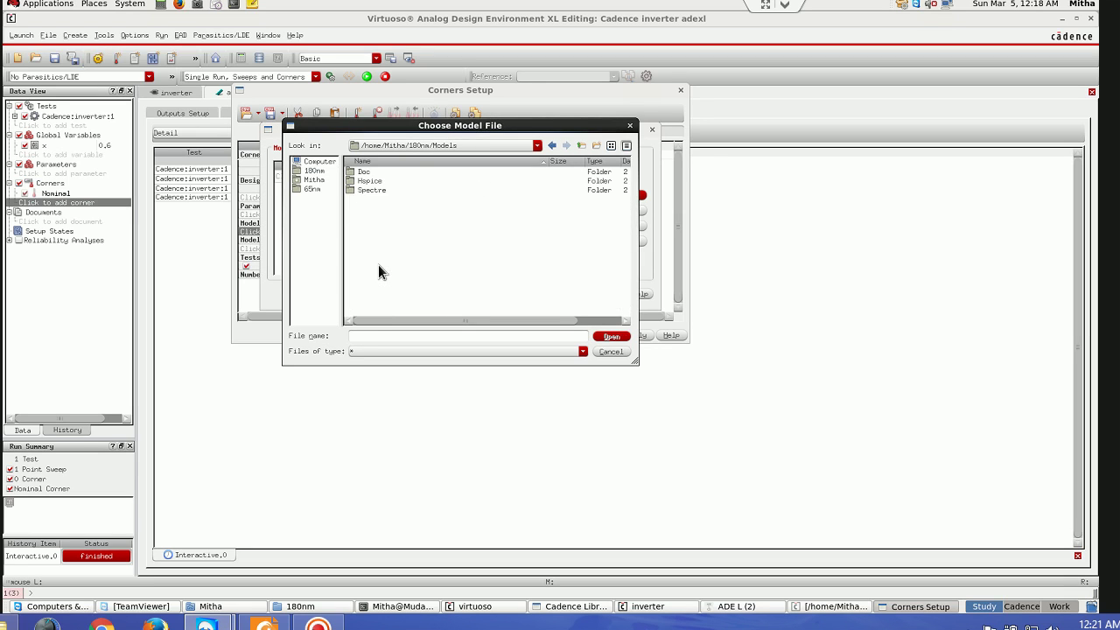
double_click(371, 191)
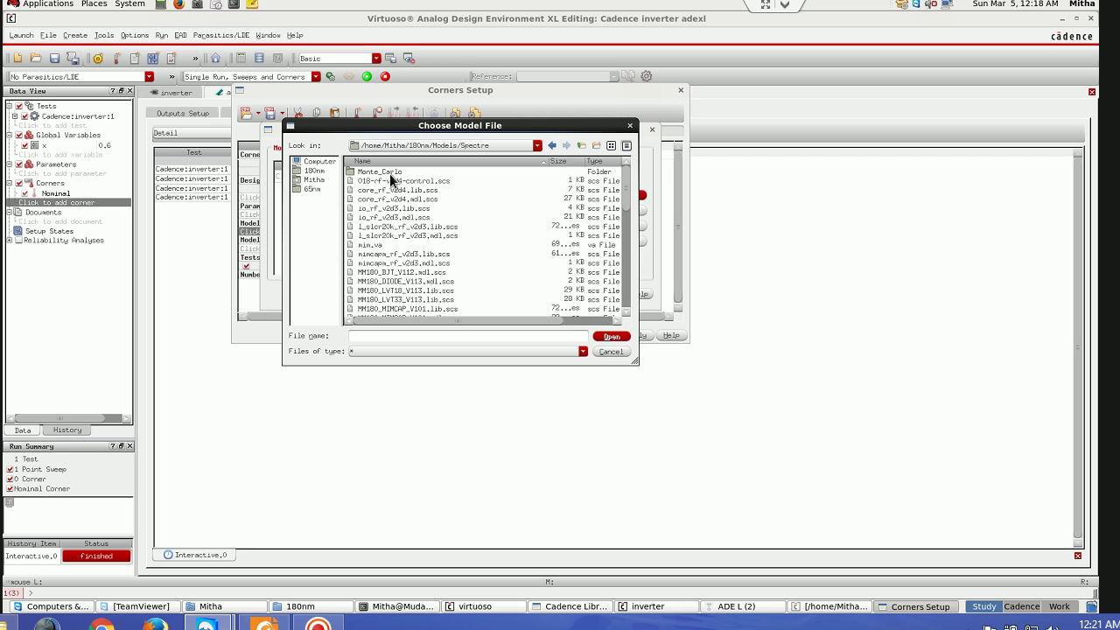
double_click(389, 173)
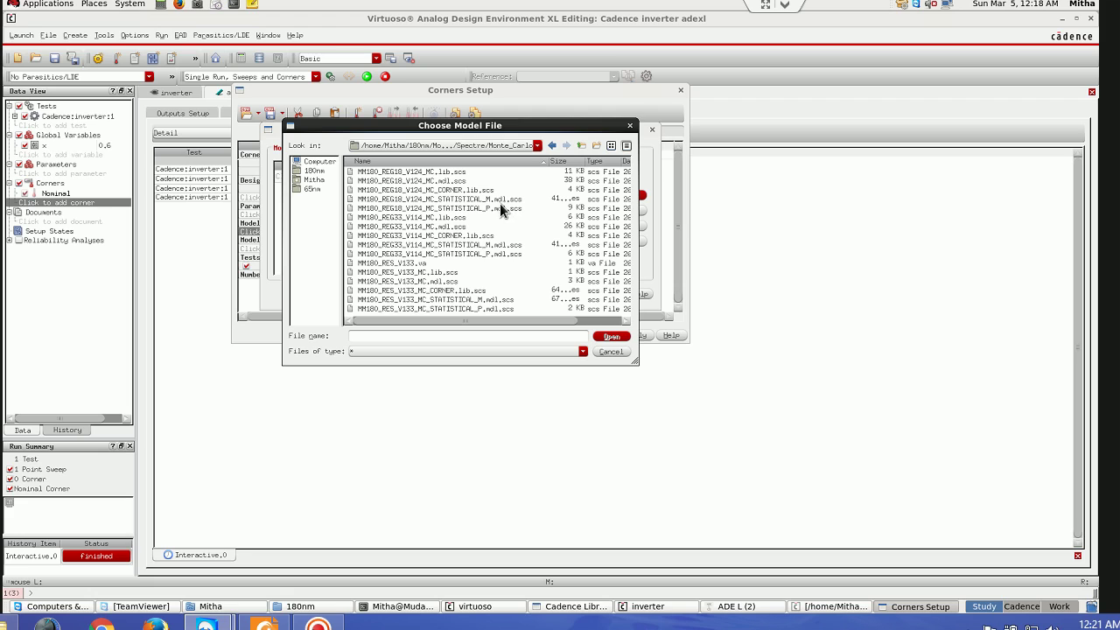
left_click(455, 190)
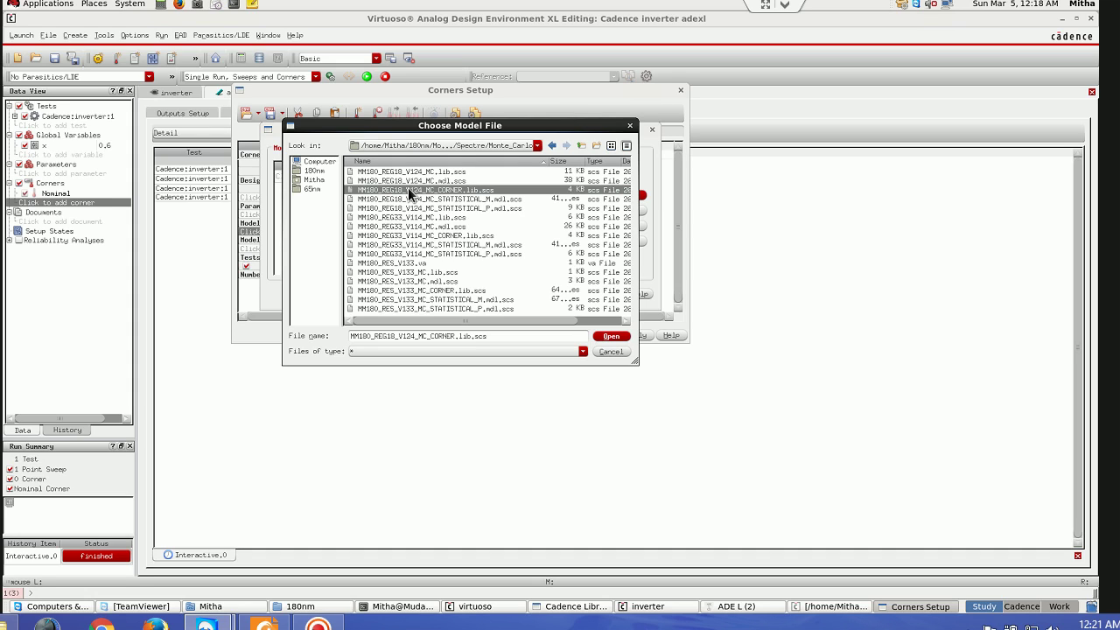
left_click(612, 336)
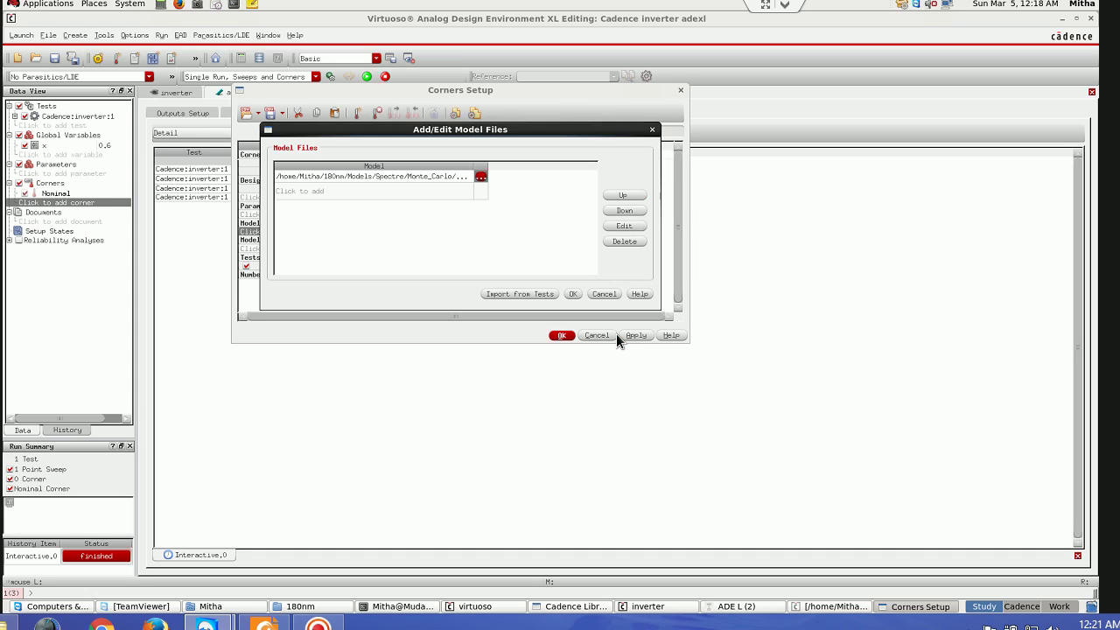
left_click(573, 294)
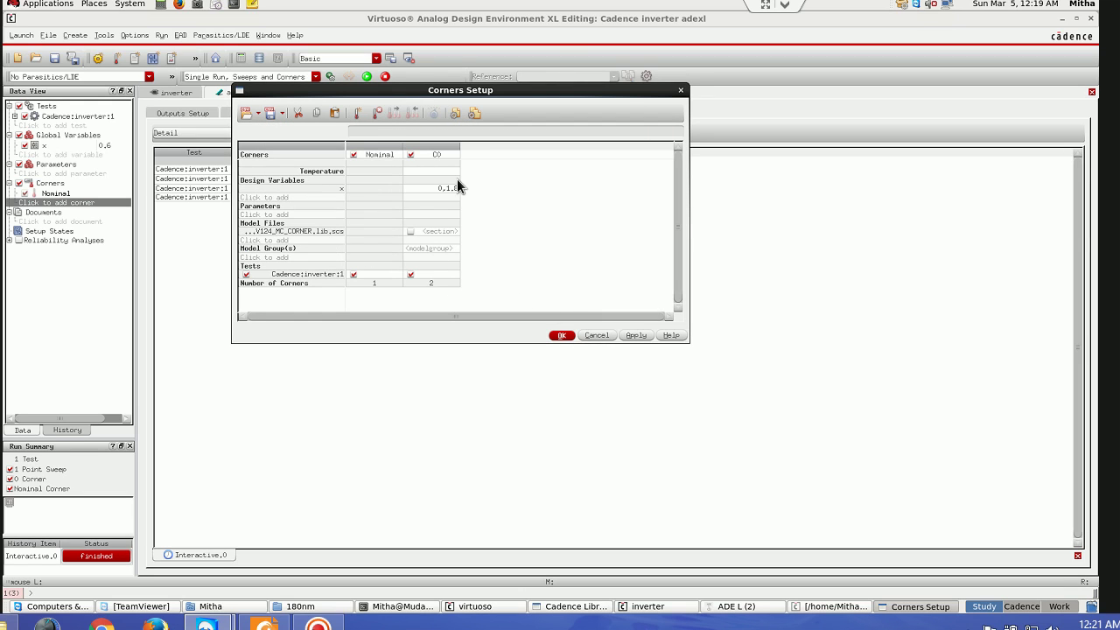
Step: Enable the model file for corner C0, assign it the sections ff, fnsp, snfp, ss and tt, and accept the corners setup
left_click_drag(459, 146, 572, 154)
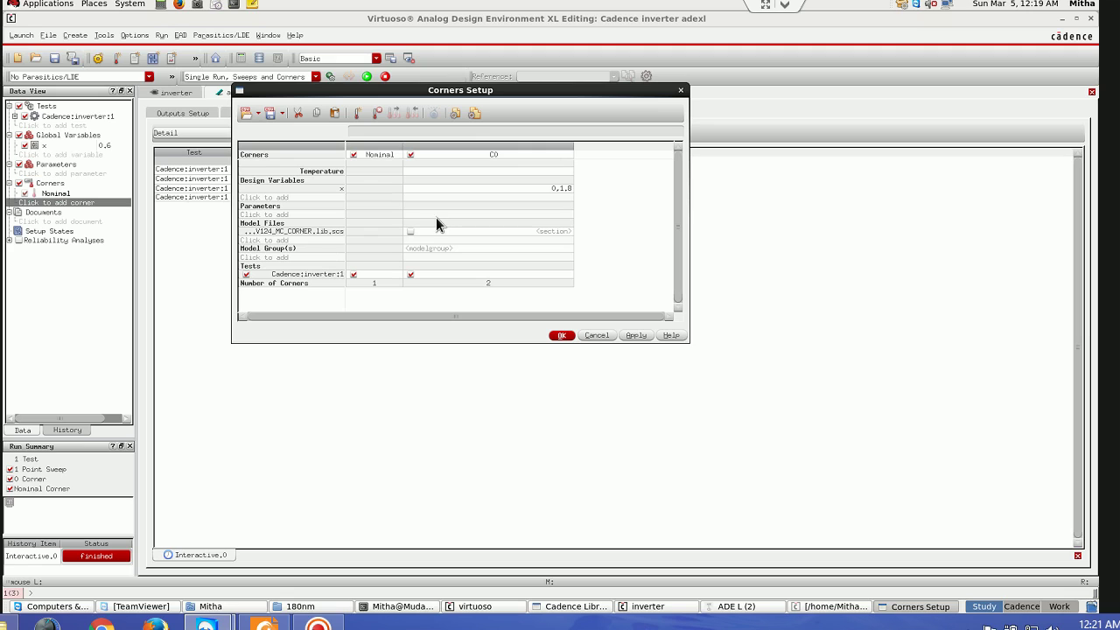
left_click(411, 231)
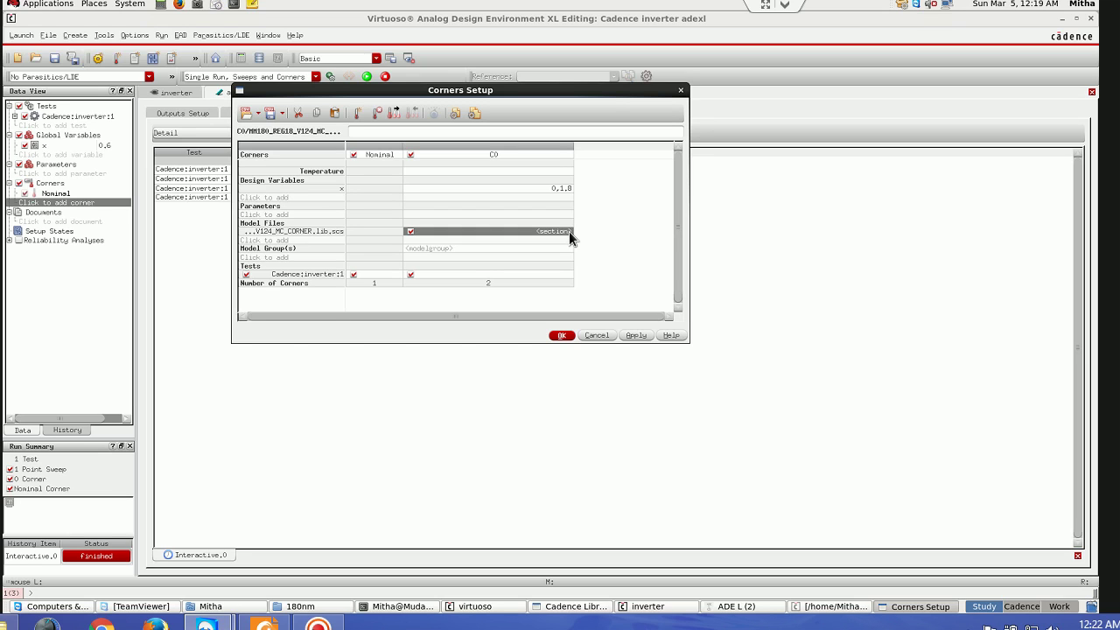
left_click(565, 233)
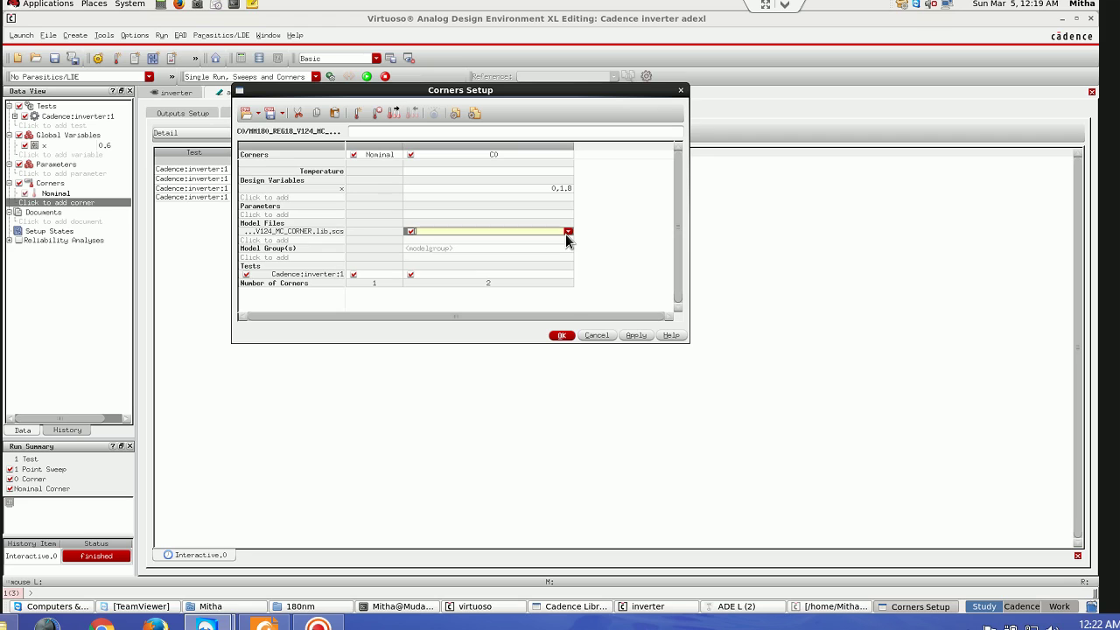
left_click(566, 234)
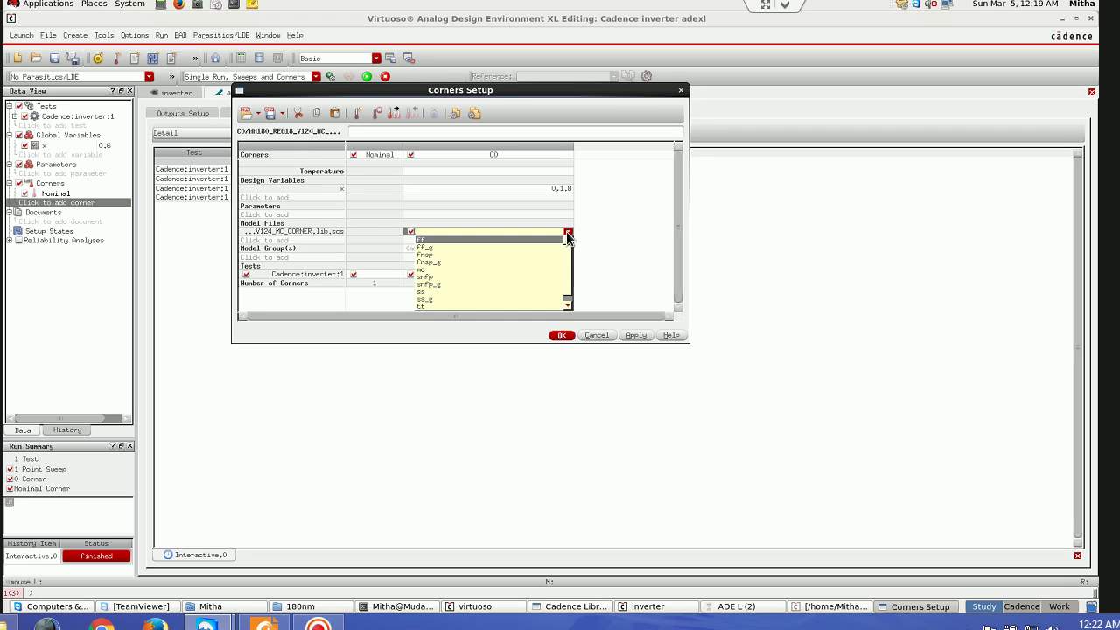
left_click(503, 240)
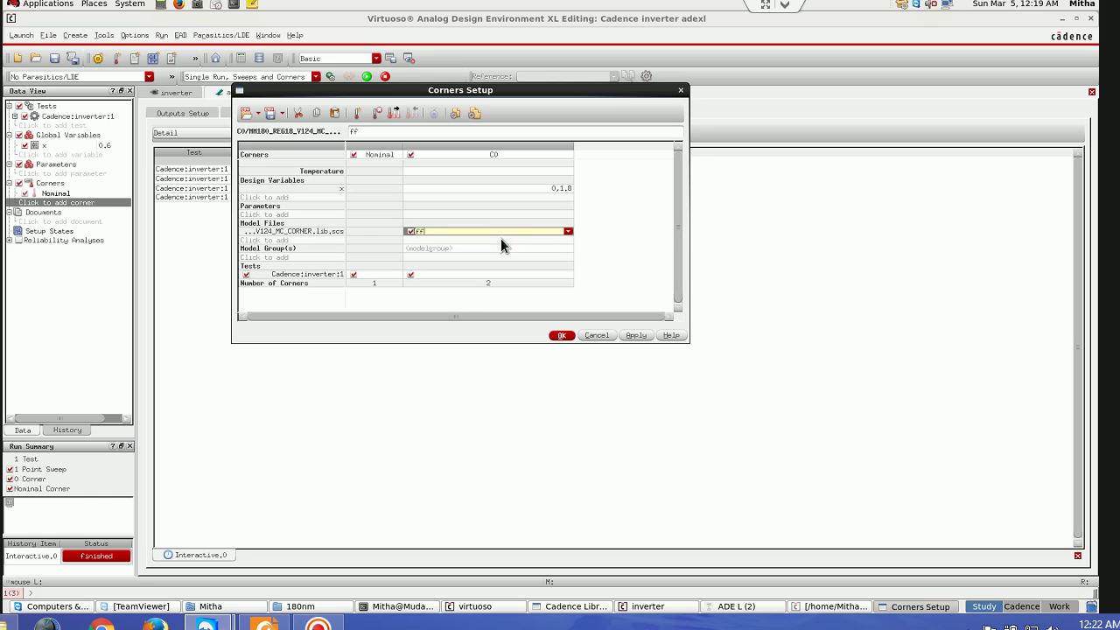
left_click(568, 234)
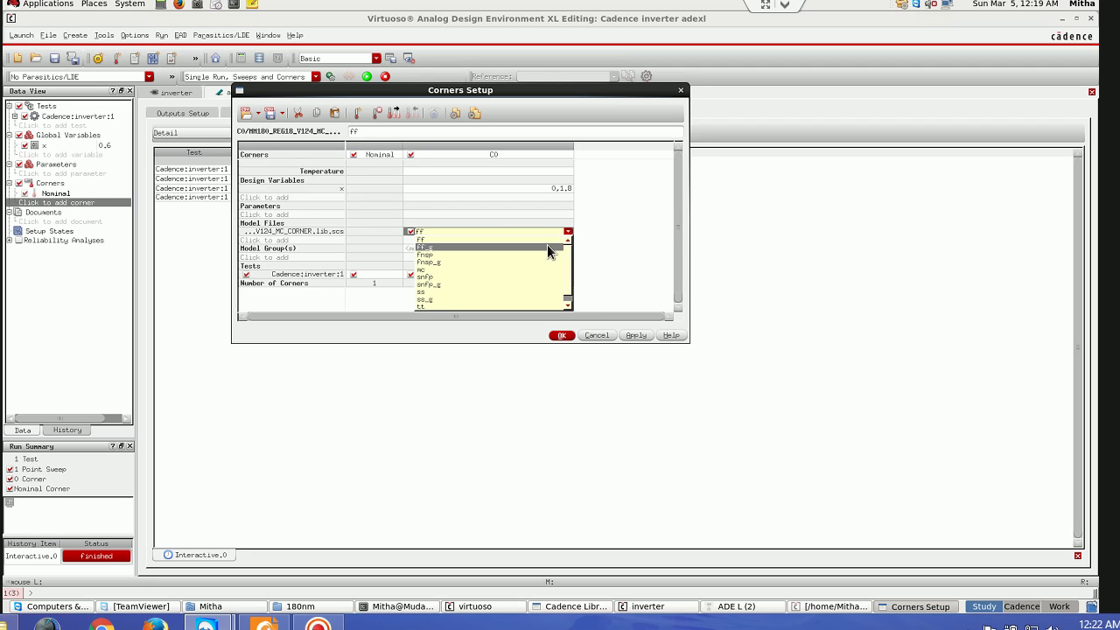
left_click(534, 254)
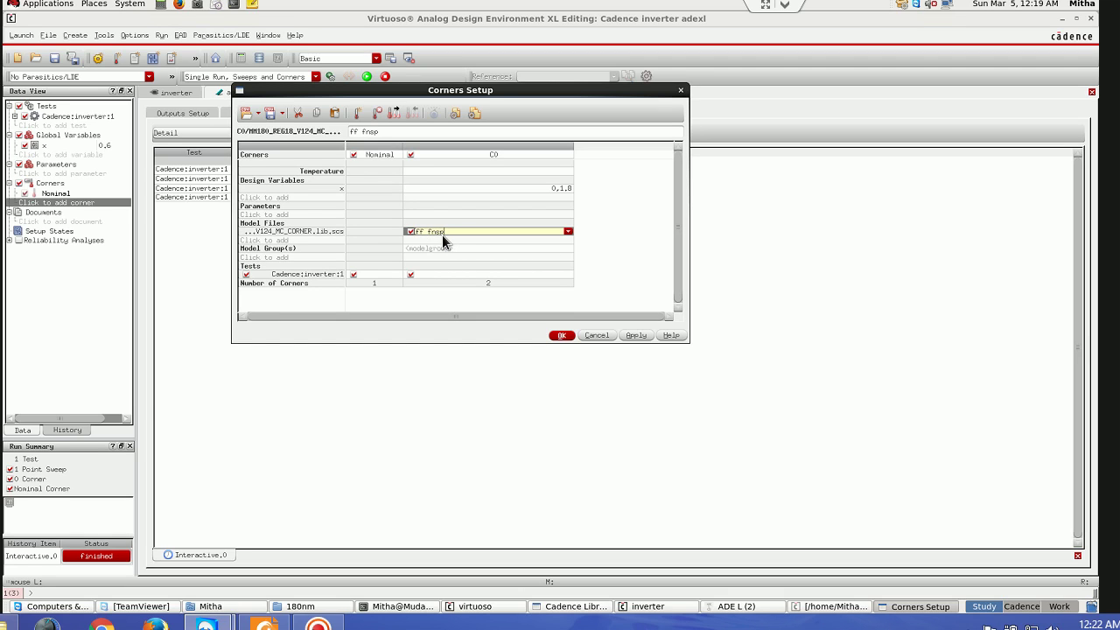
left_click(567, 233)
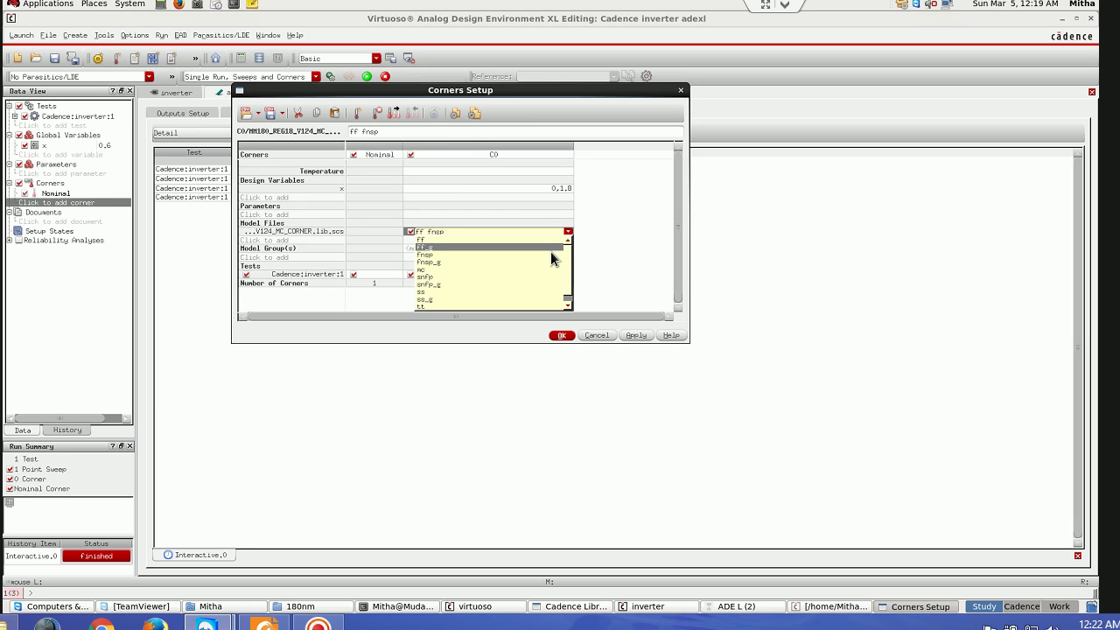
left_click(514, 278)
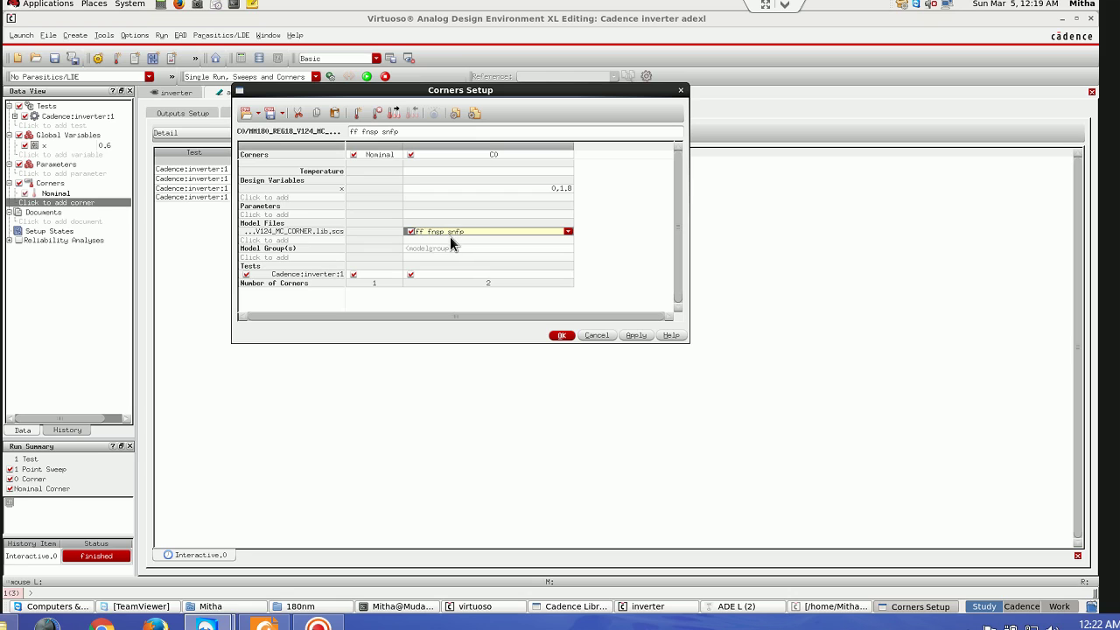
left_click(568, 231)
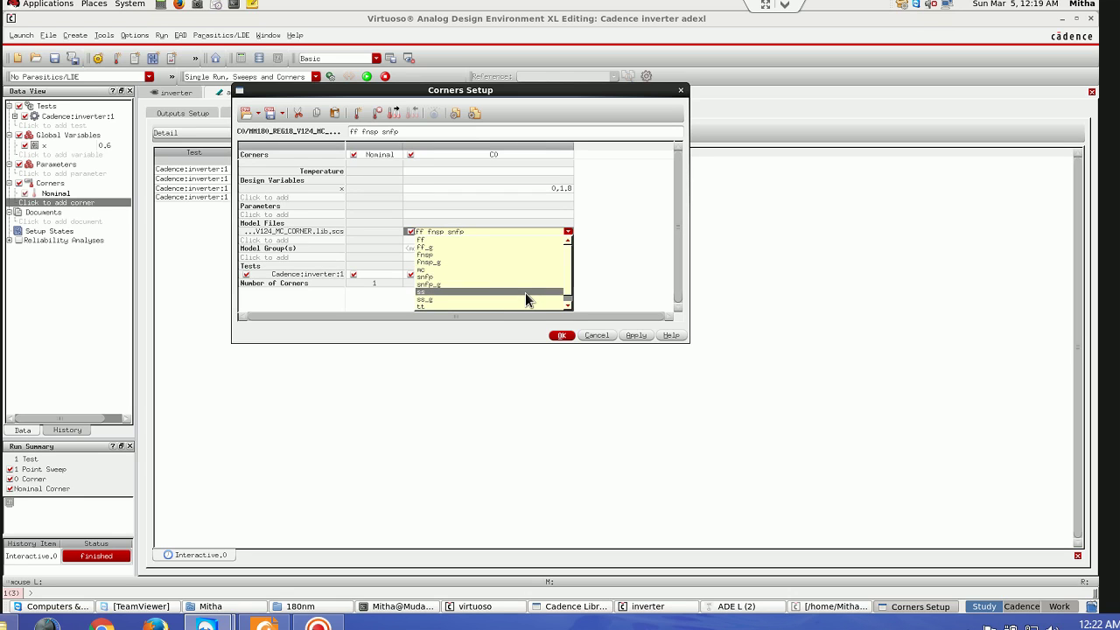
left_click(525, 292)
left_click(568, 232)
left_click(527, 307)
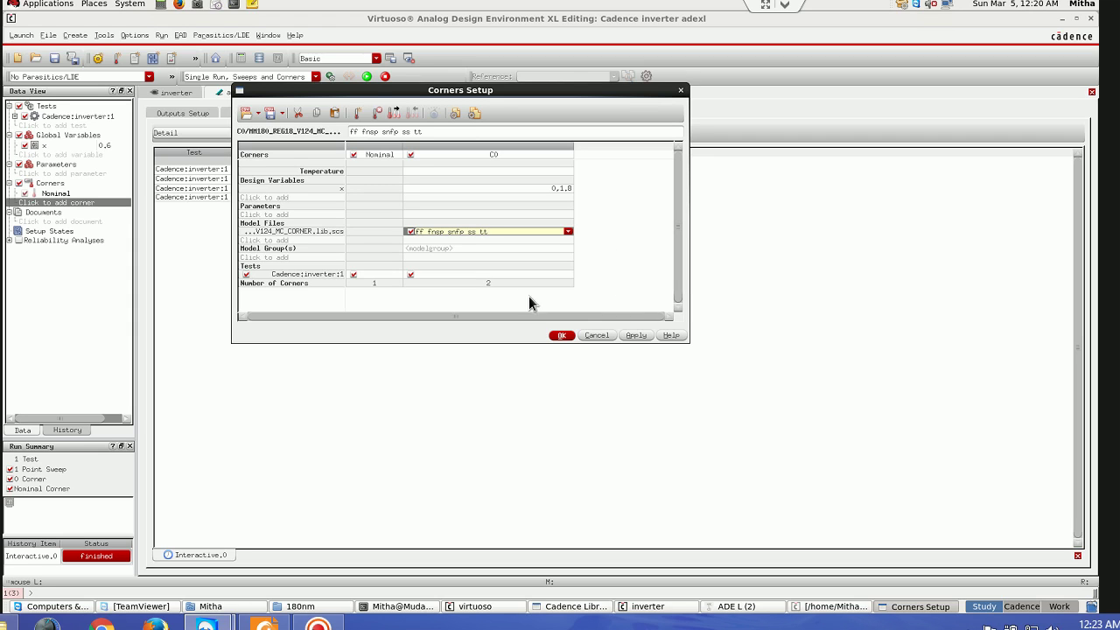
left_click(559, 336)
Step: Run the simulation with the corners and plot all outputs in a maximized waveform window
left_click(369, 77)
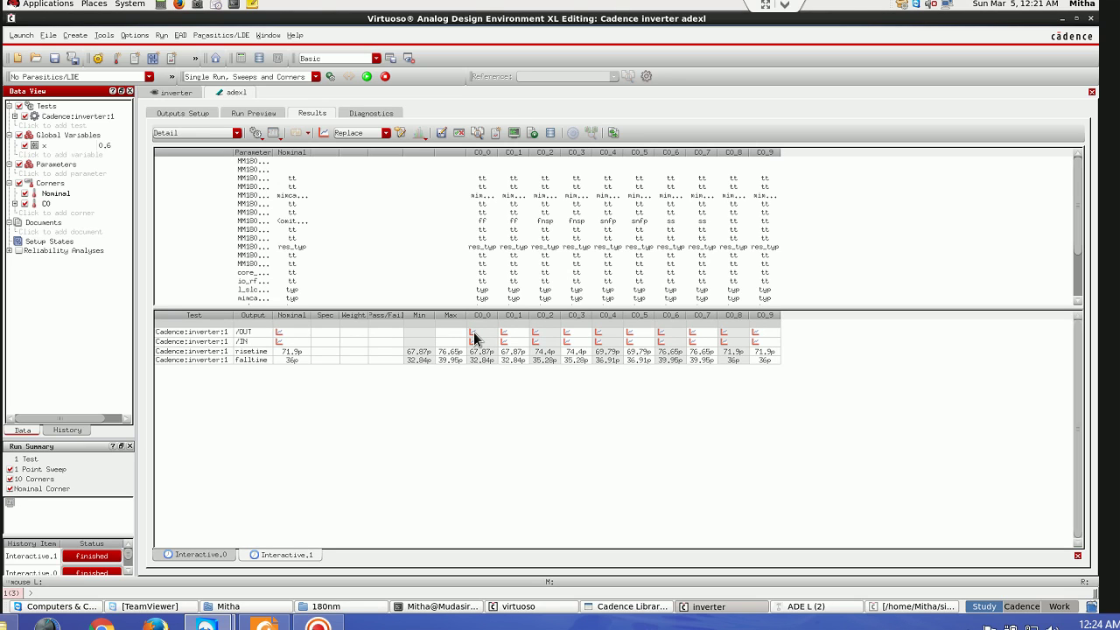
left_click(325, 133)
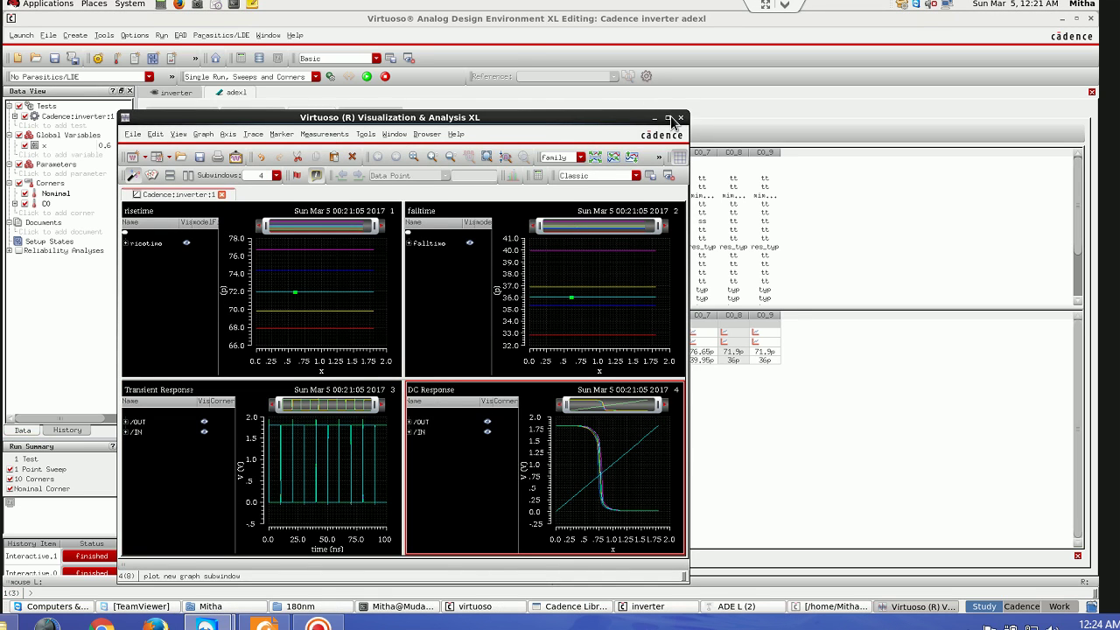
left_click(668, 118)
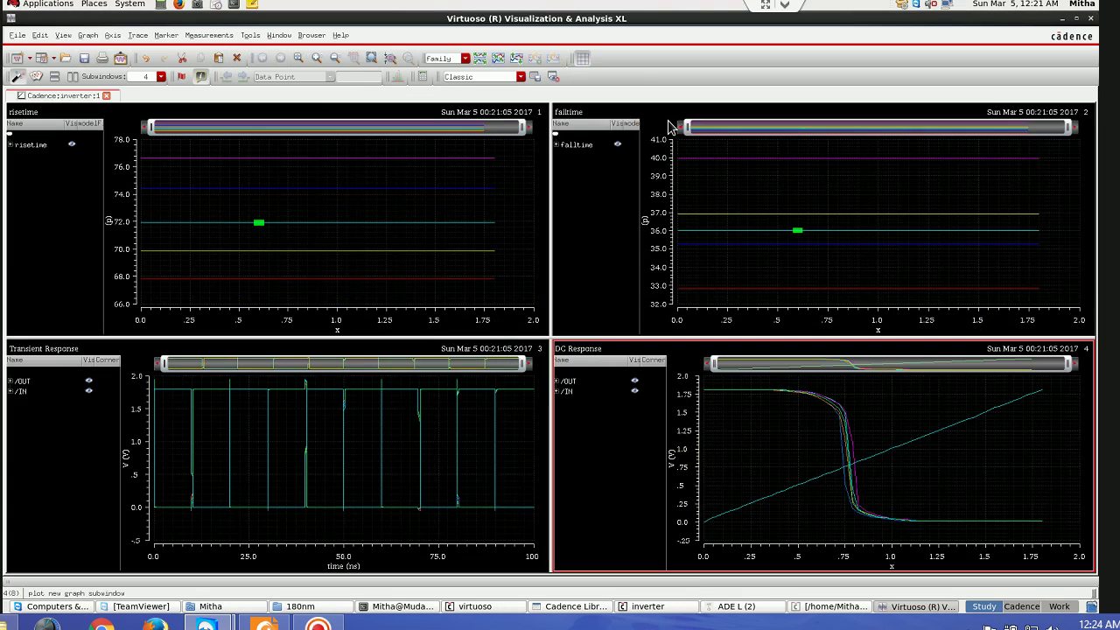
Step: Copy the DC Response graph to a new rectangular window and zoom in on the switching transition
right_click(591, 409)
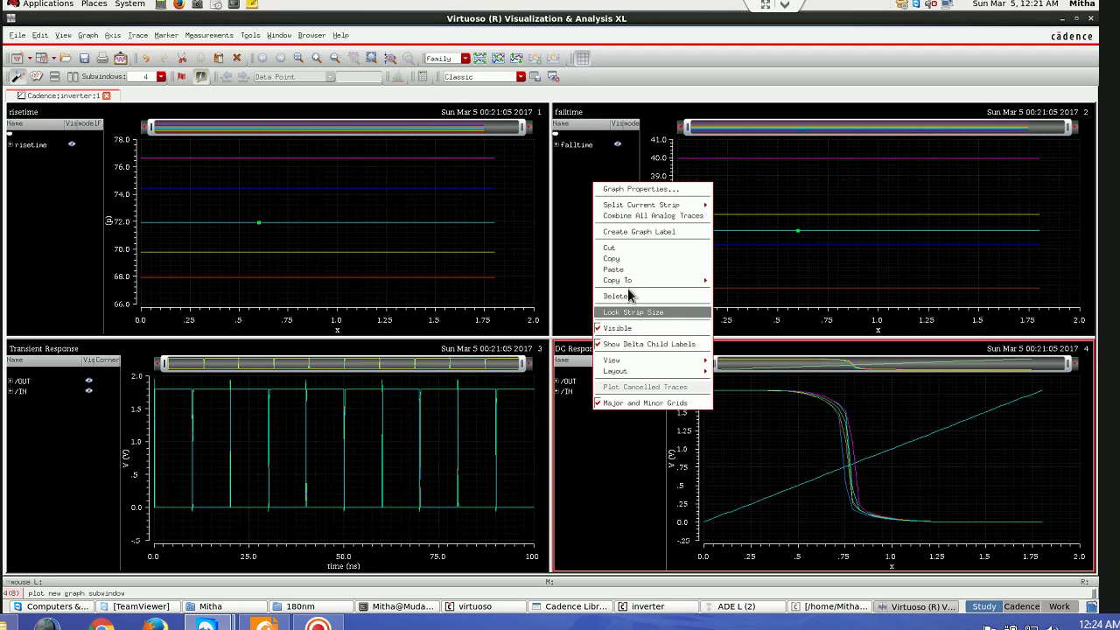
mouse_move(630, 280)
mouse_move(748, 282)
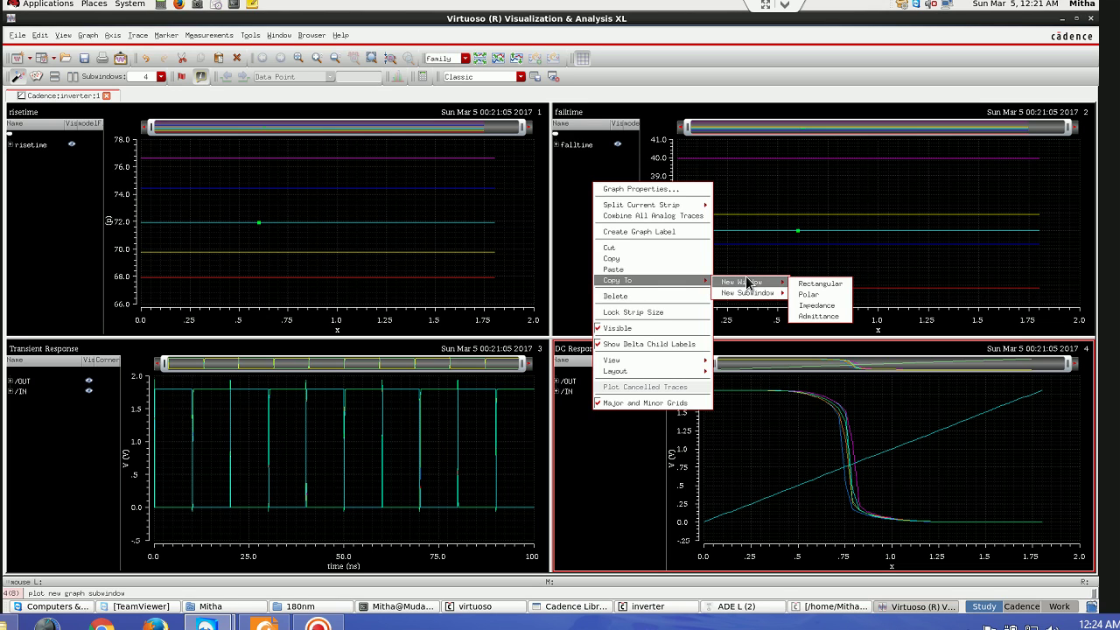
left_click(826, 284)
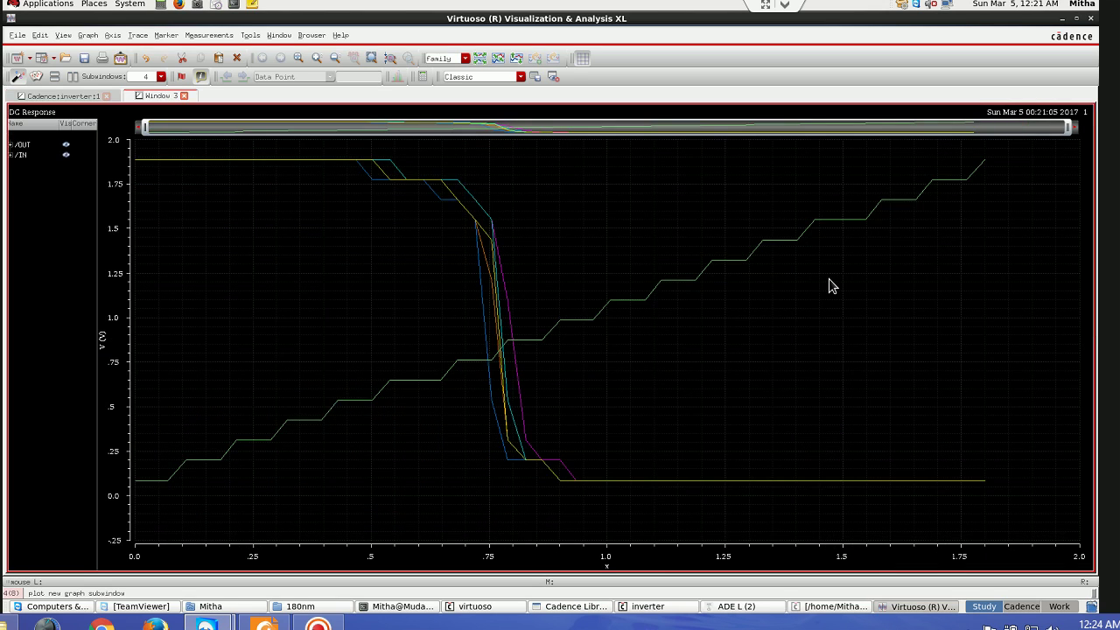
left_click_drag(366, 158, 604, 510)
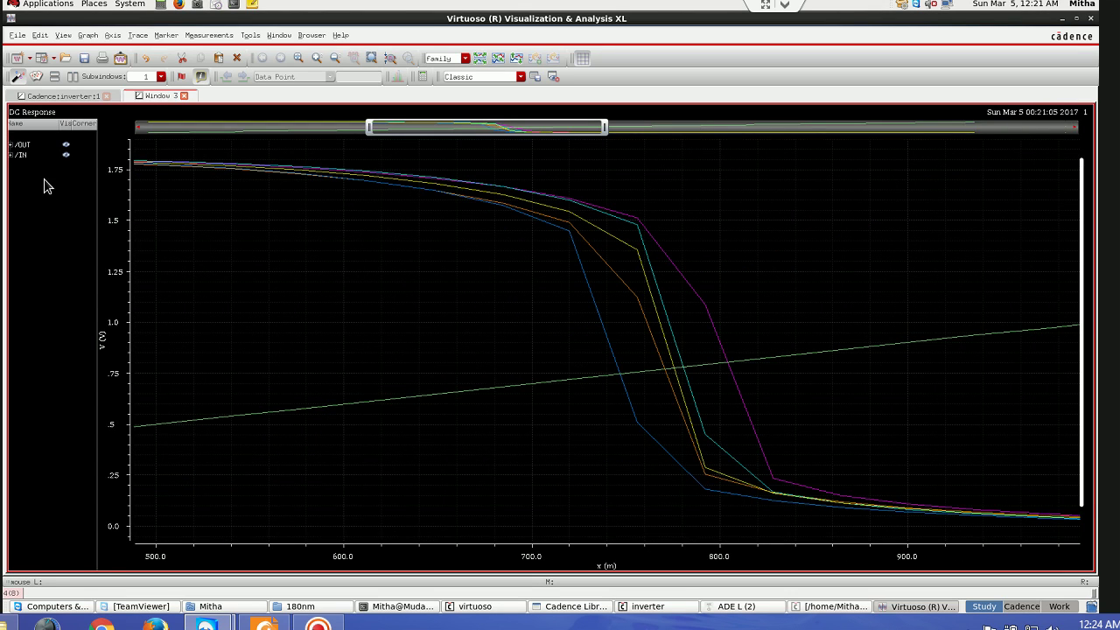
Step: Expand the /OUT traces in a widened legend and highlight the C0_0, C0_2, C0_3 and C0_4 curves to compare their transitions
left_click(12, 145)
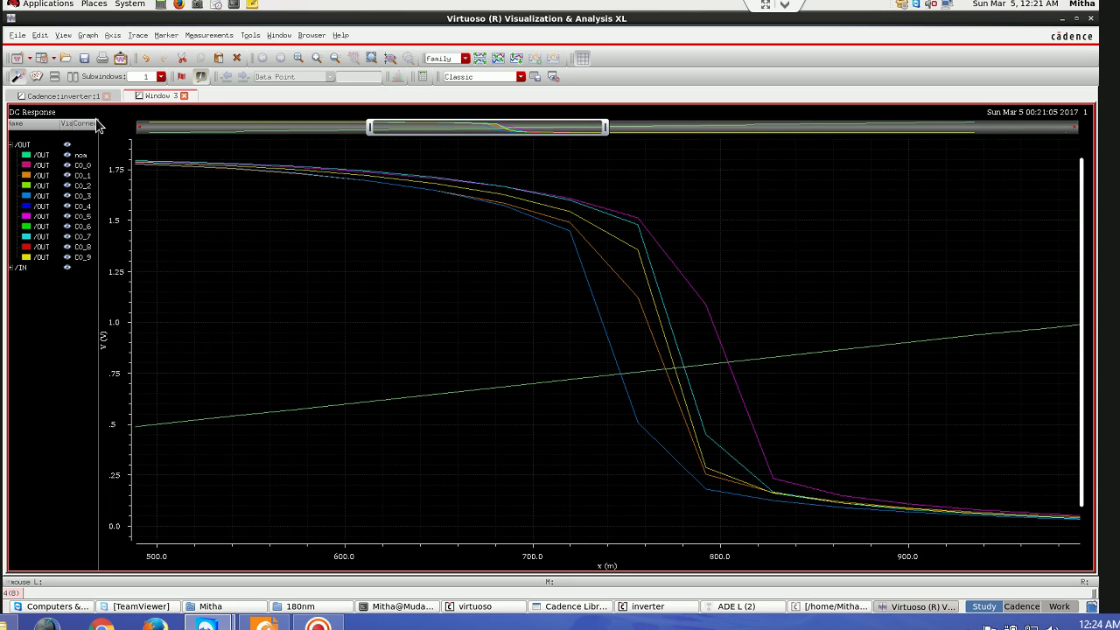
left_click(100, 188)
left_click_drag(99, 195, 228, 206)
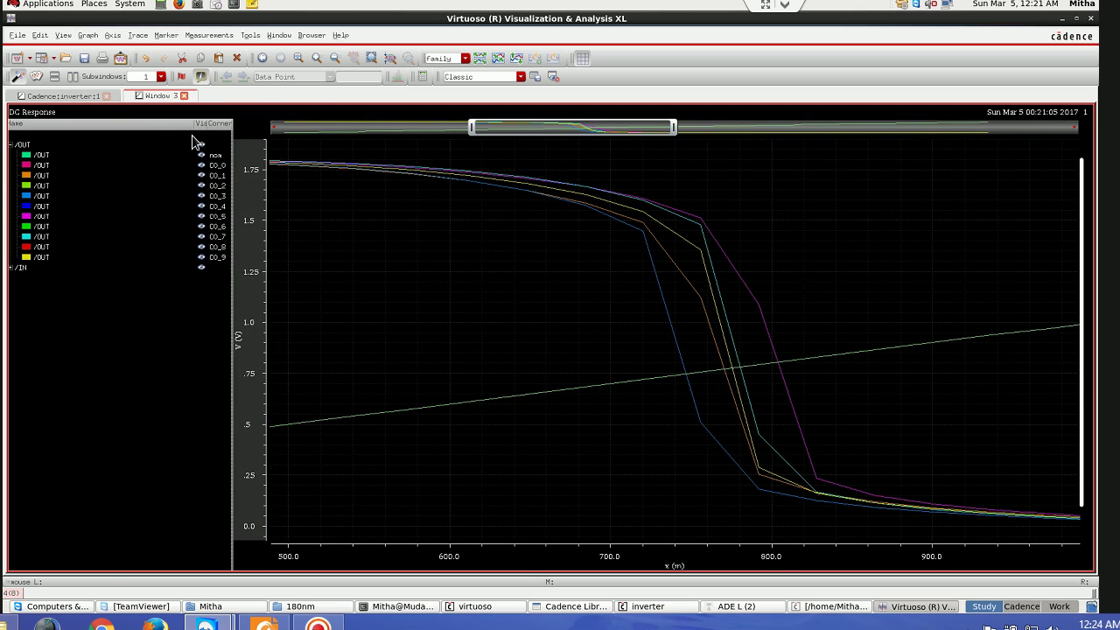
left_click_drag(200, 125, 108, 126)
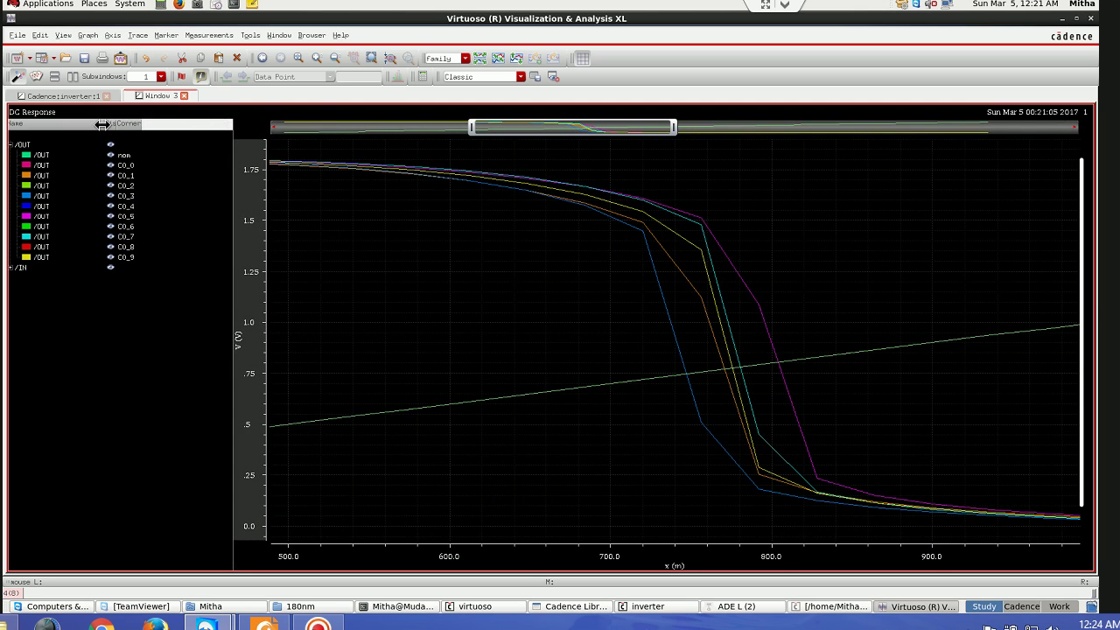
left_click(137, 166)
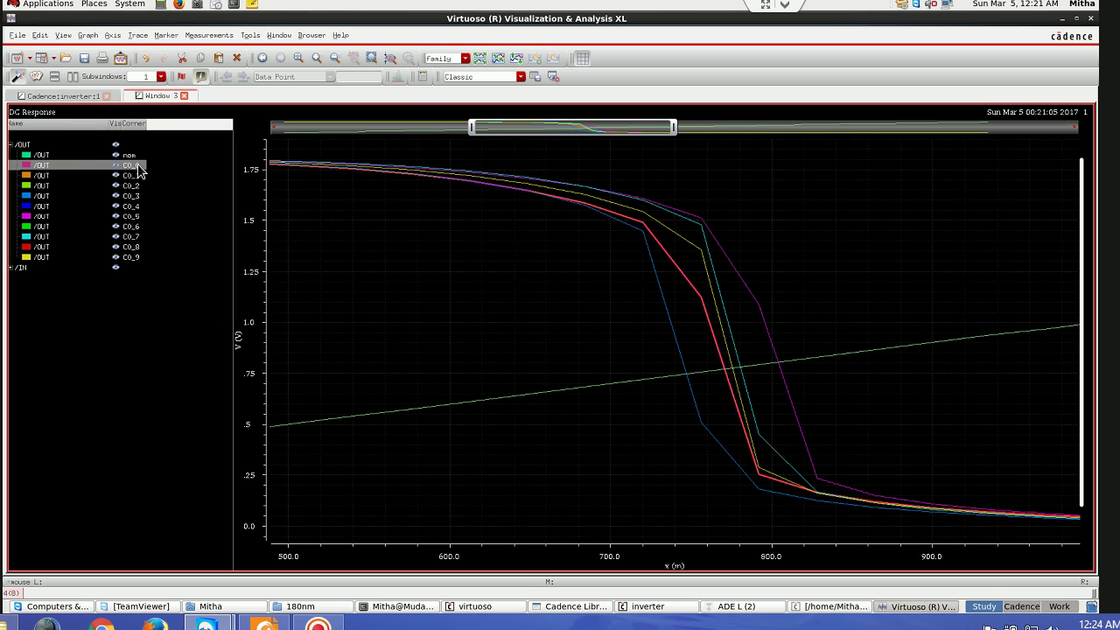
left_click(134, 185)
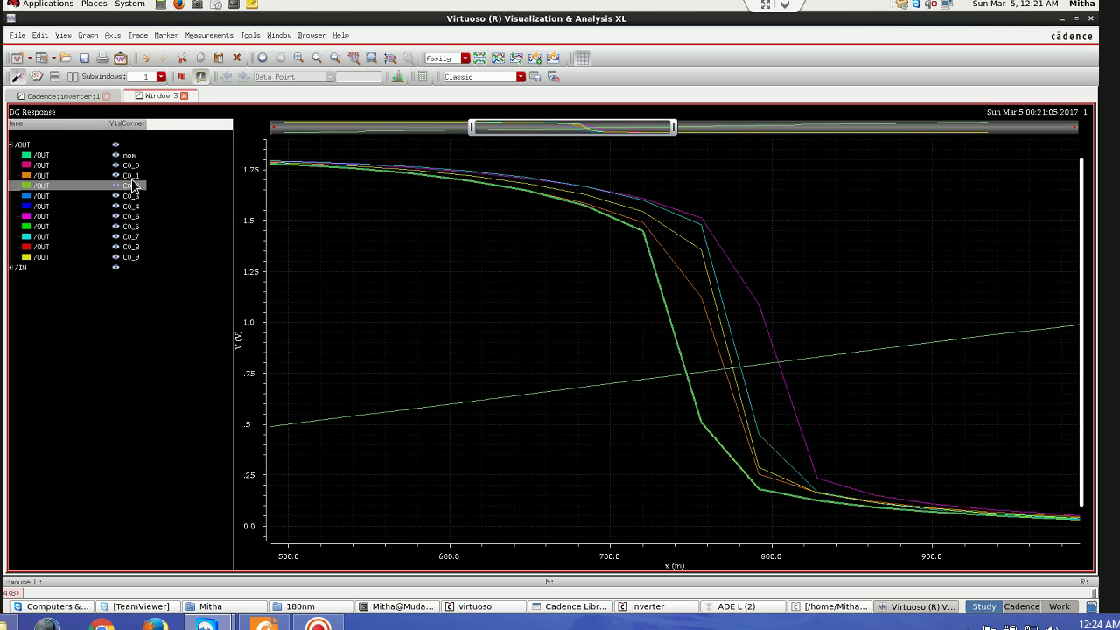
left_click(134, 196)
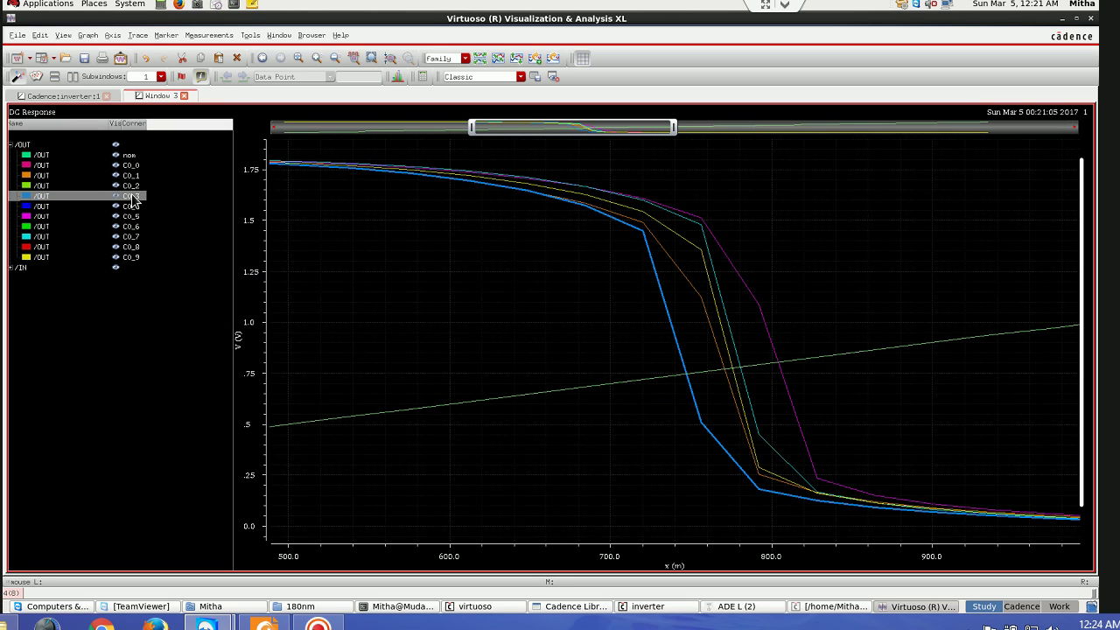
left_click(134, 208)
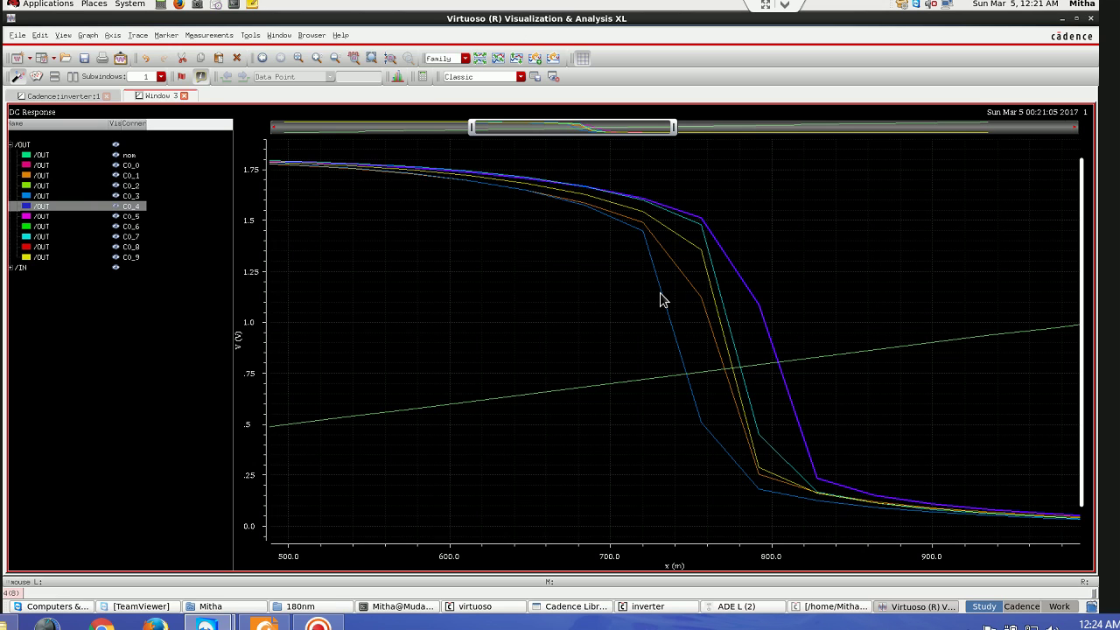
Step: Expand the /OUT traces of the Transient Response graph in the inverter plot and highlight the nominal curve
left_click(70, 96)
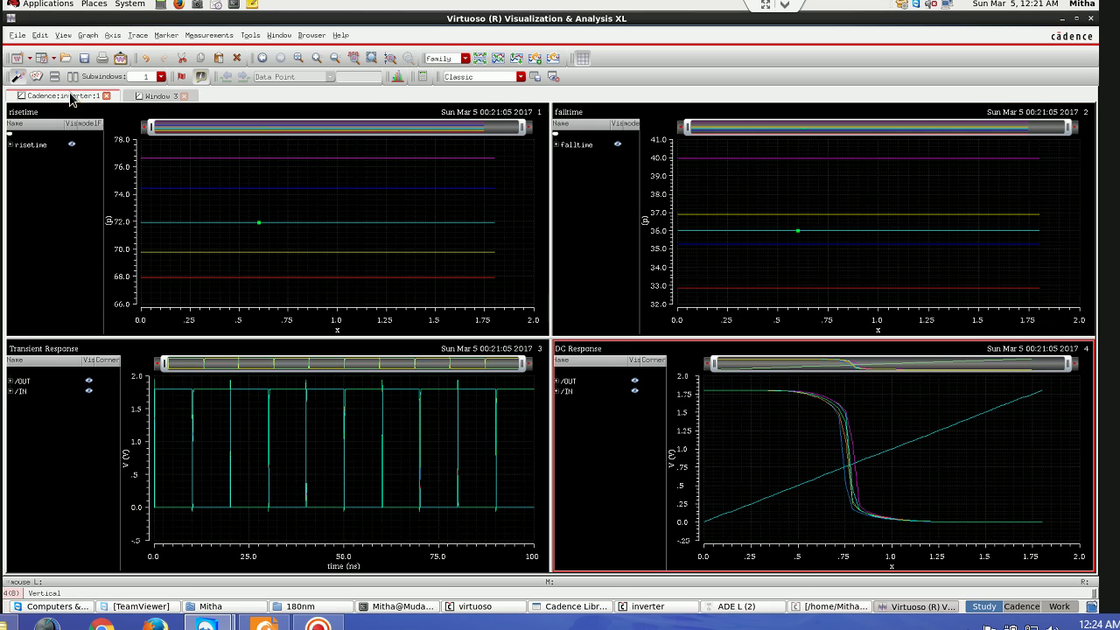
left_click(11, 382)
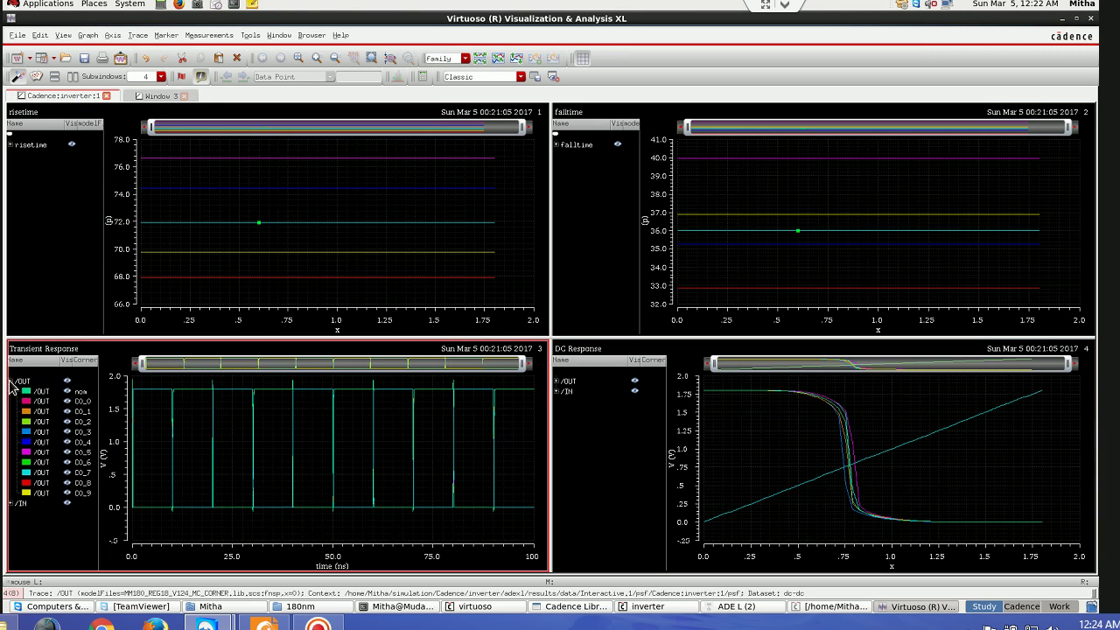
left_click(35, 391)
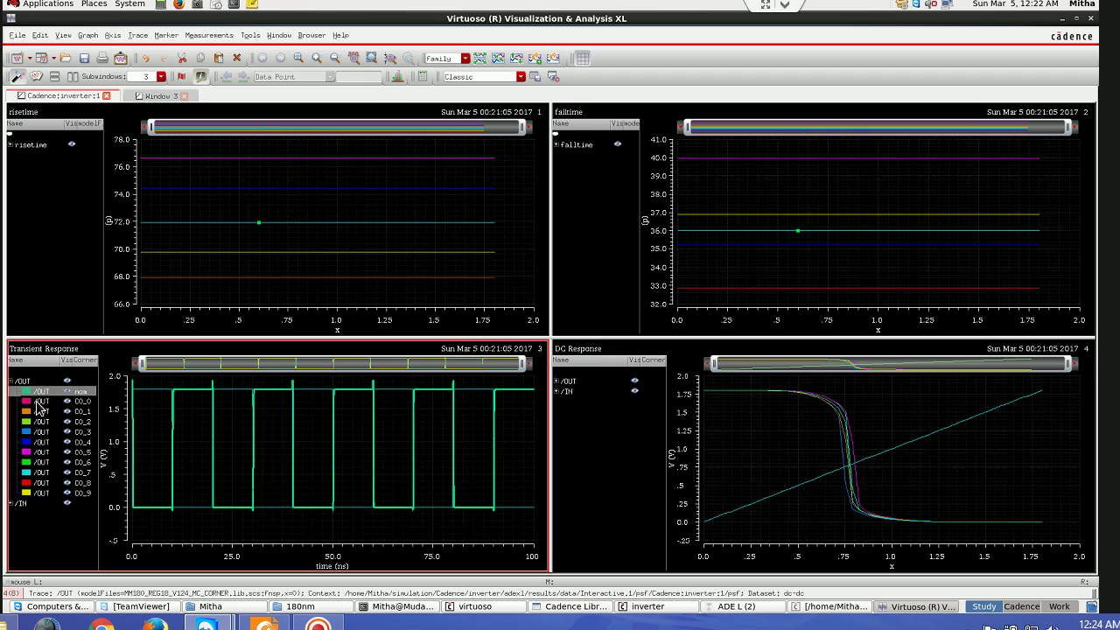
Step: Inspect the trace properties of the C0_2 /OUT curve in the copied DC Response graph, and close the waveform window
left_click(156, 95)
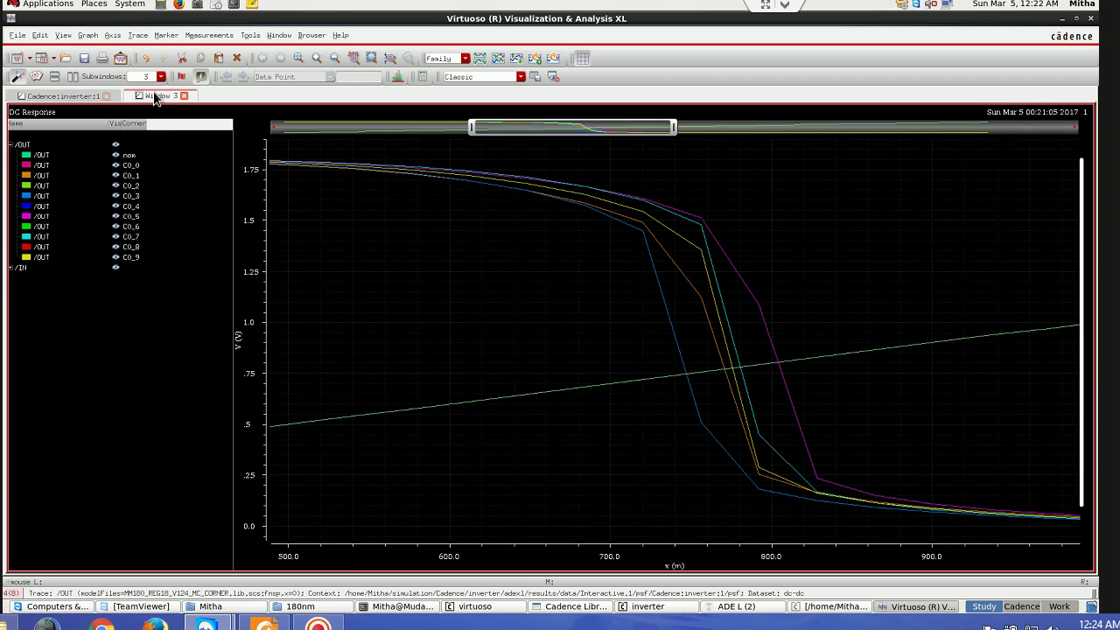
left_click(683, 363)
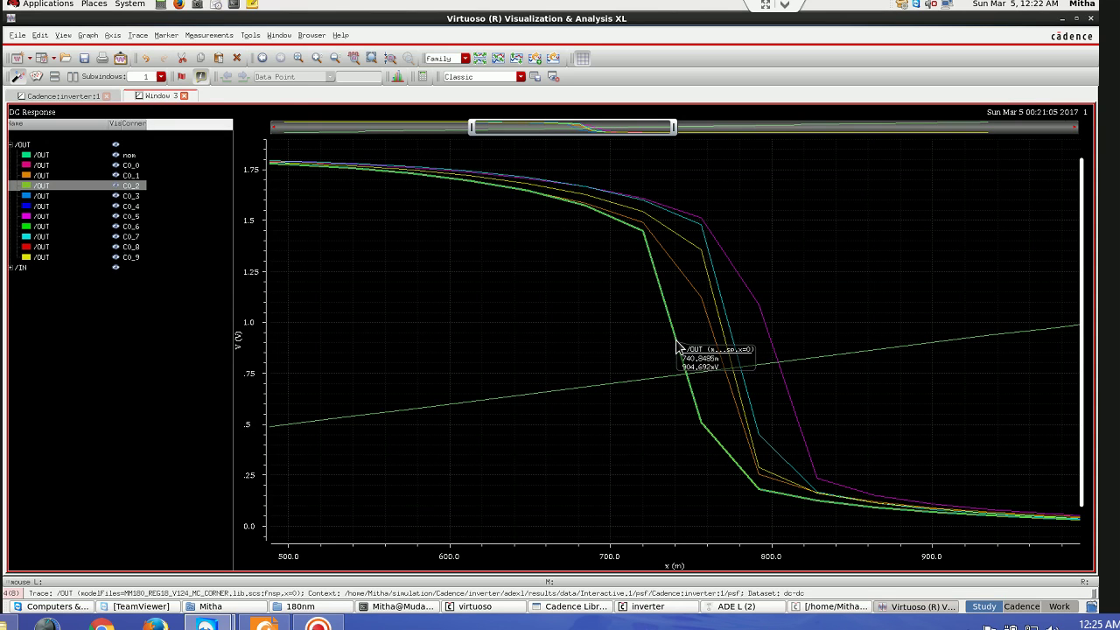
double_click(677, 347)
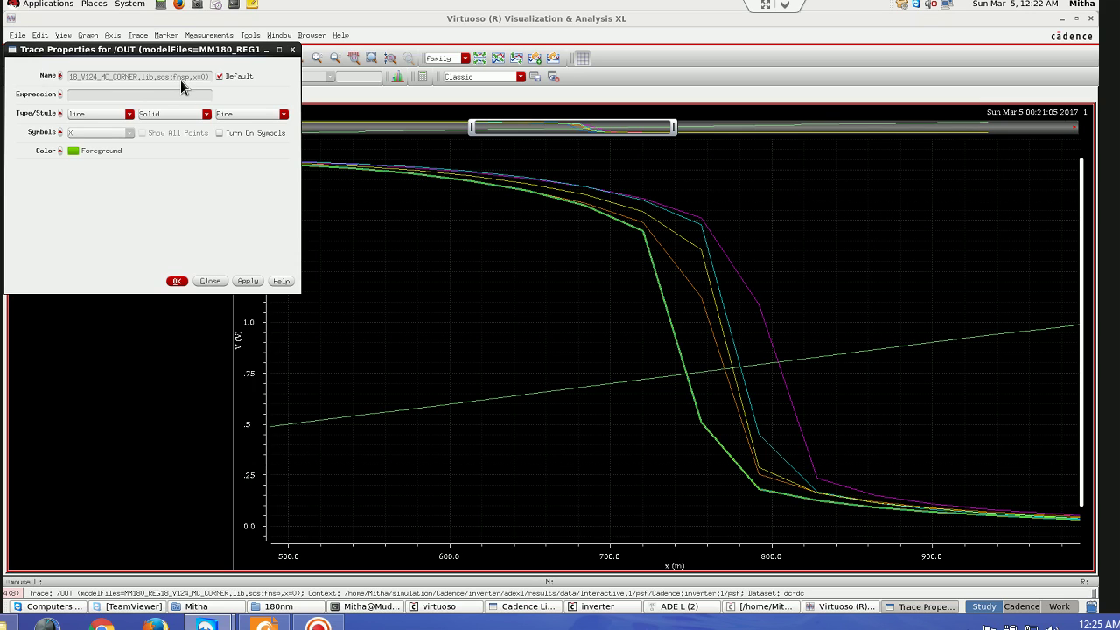
left_click(292, 50)
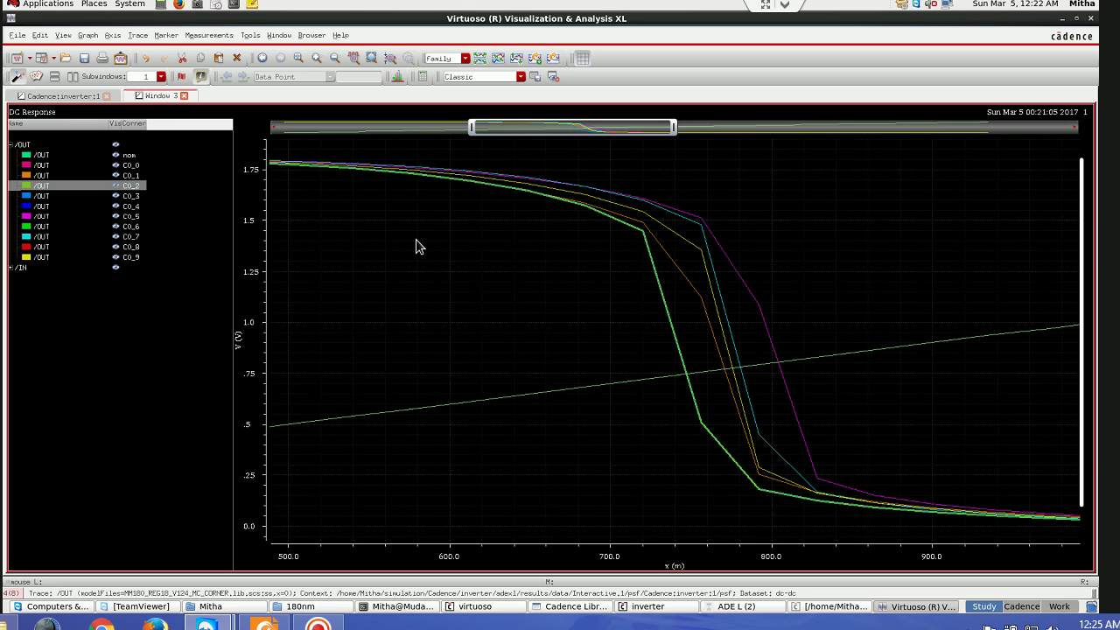
left_click(1090, 18)
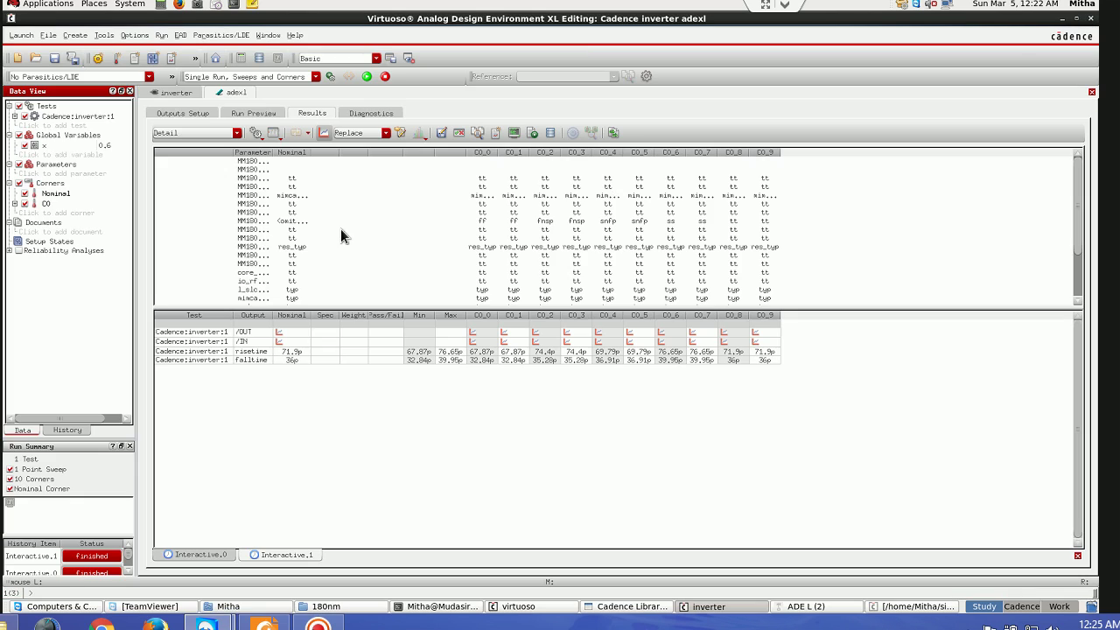
Step: Review the design variable x values of corner C0 in the corners setup and accept the setup
left_click(47, 214)
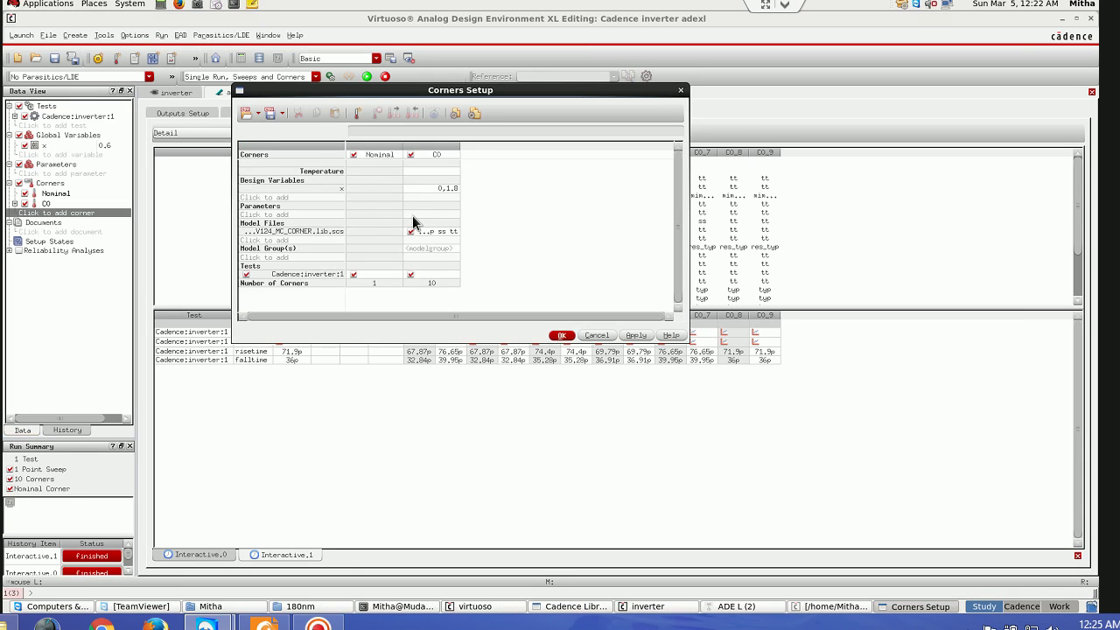
left_click(425, 189)
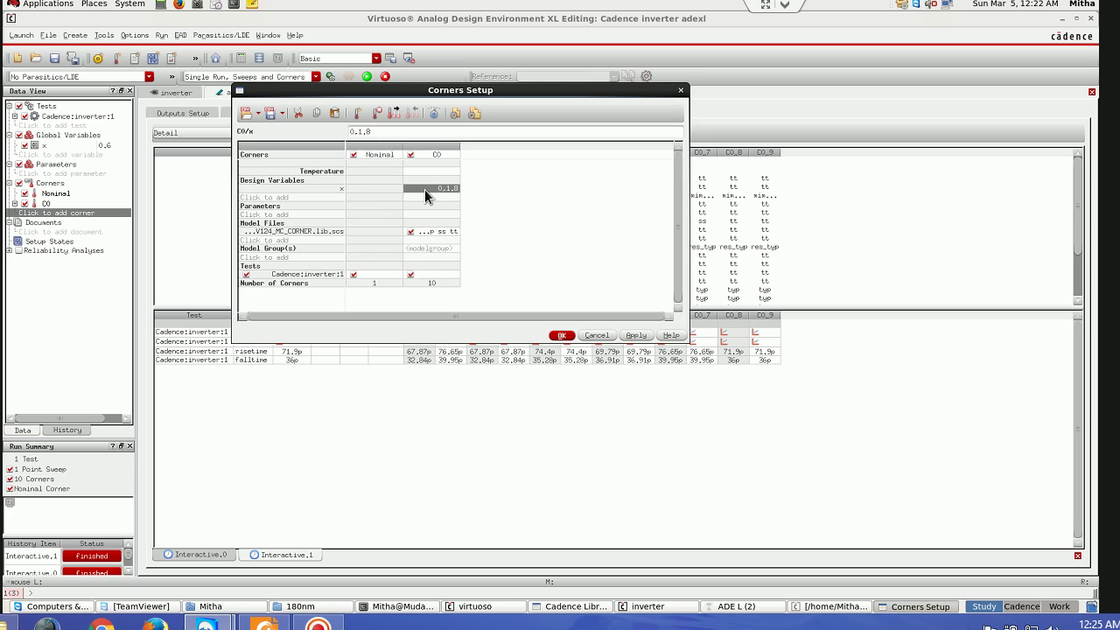
left_click(426, 189)
left_click(530, 238)
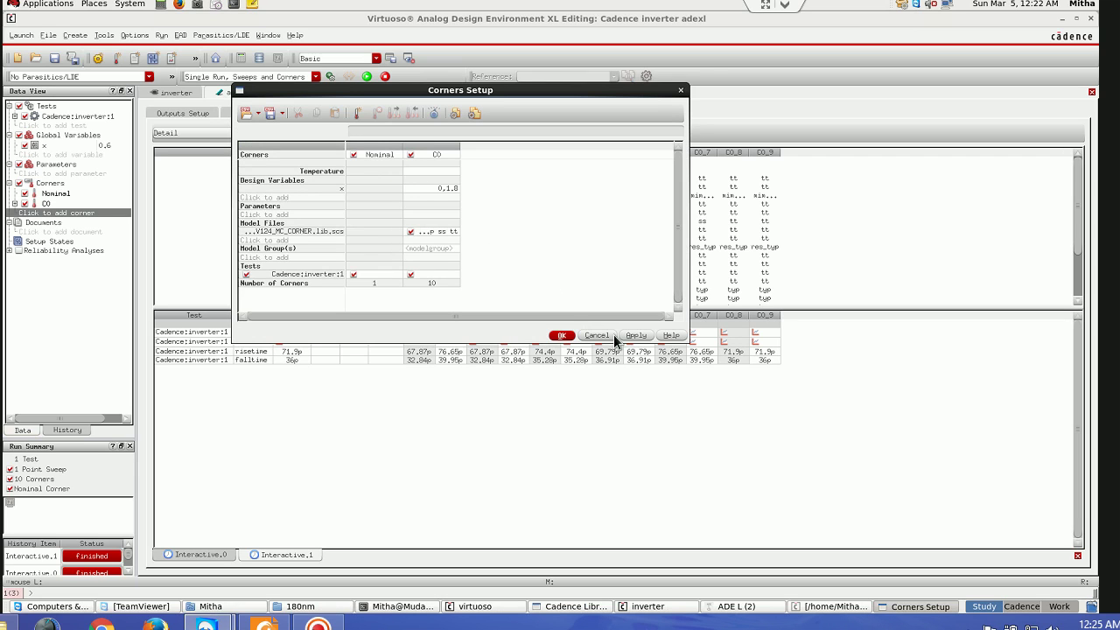
left_click(562, 335)
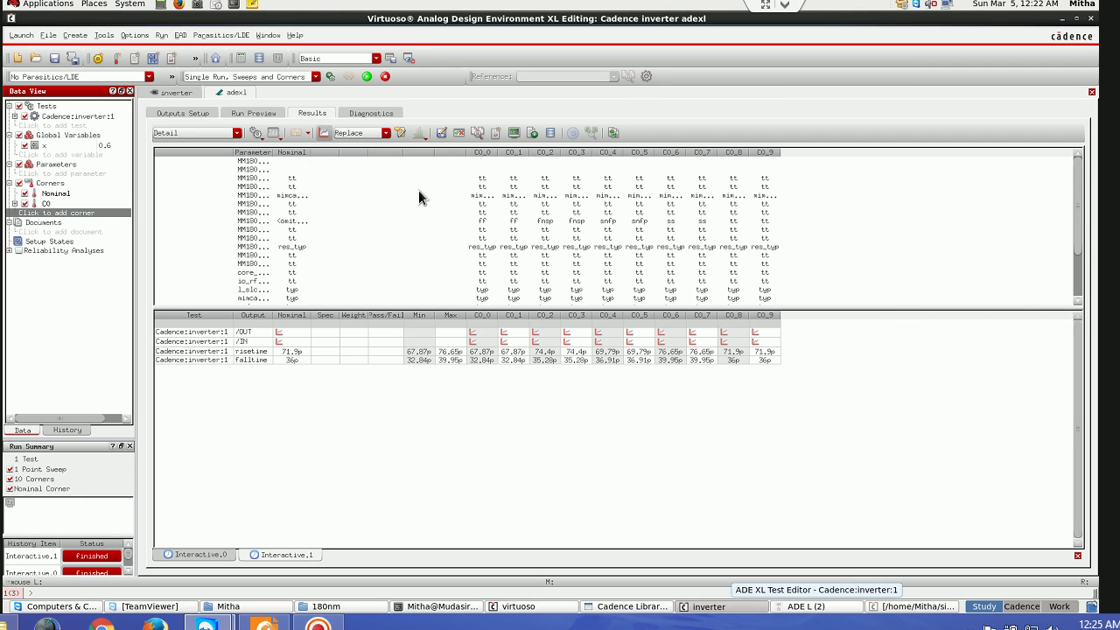
Step: Plot all outputs in a maximized waveform window and expand the risetime traces by model file
left_click(326, 134)
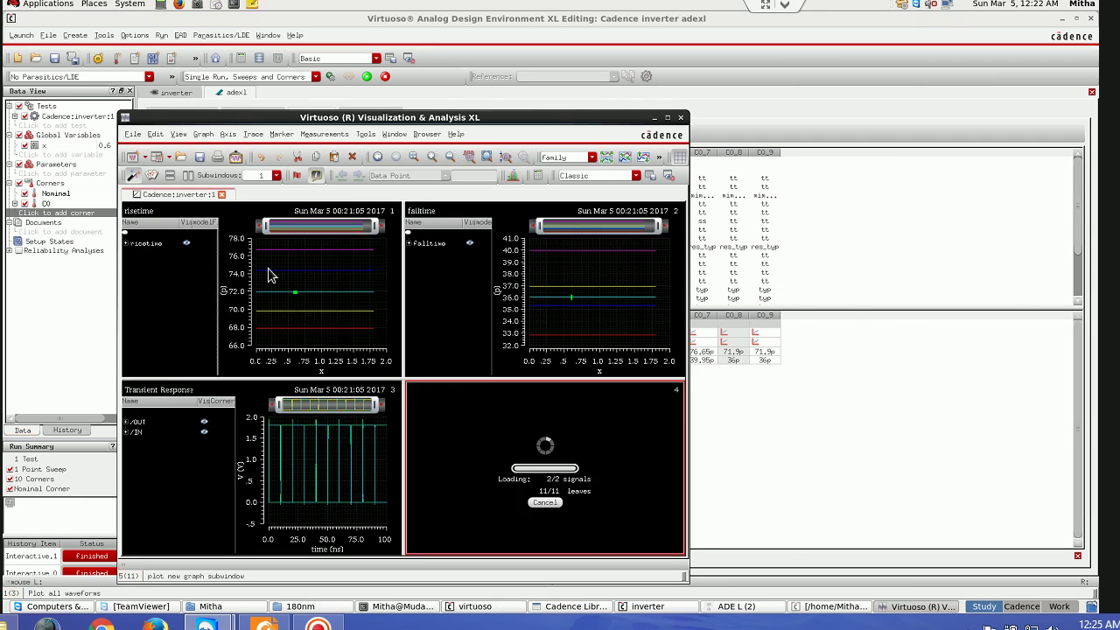
left_click(667, 118)
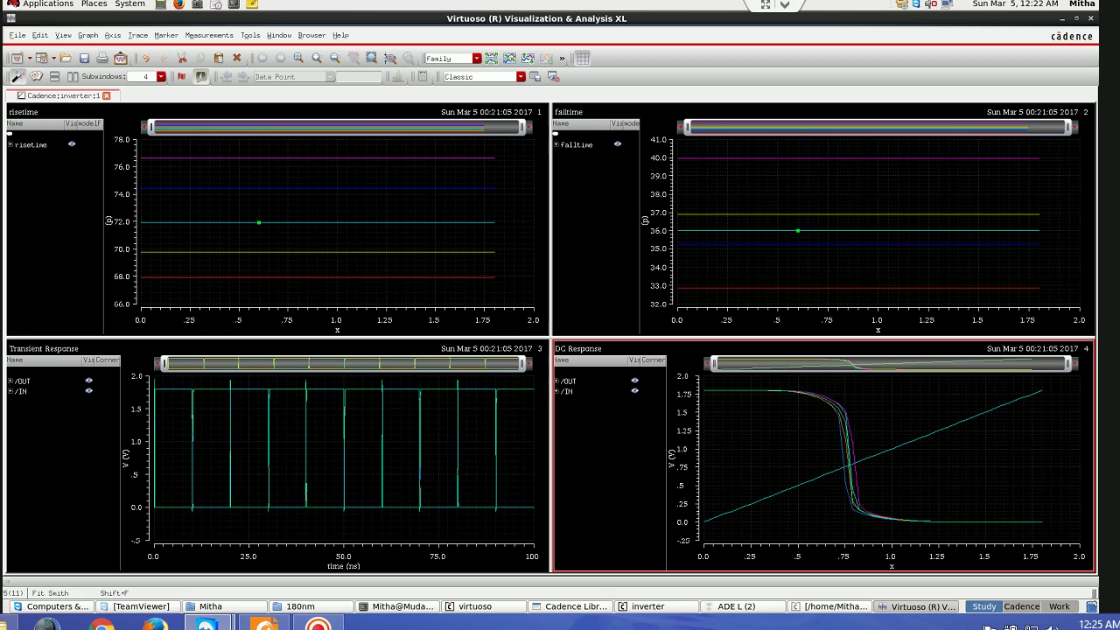
left_click(13, 147)
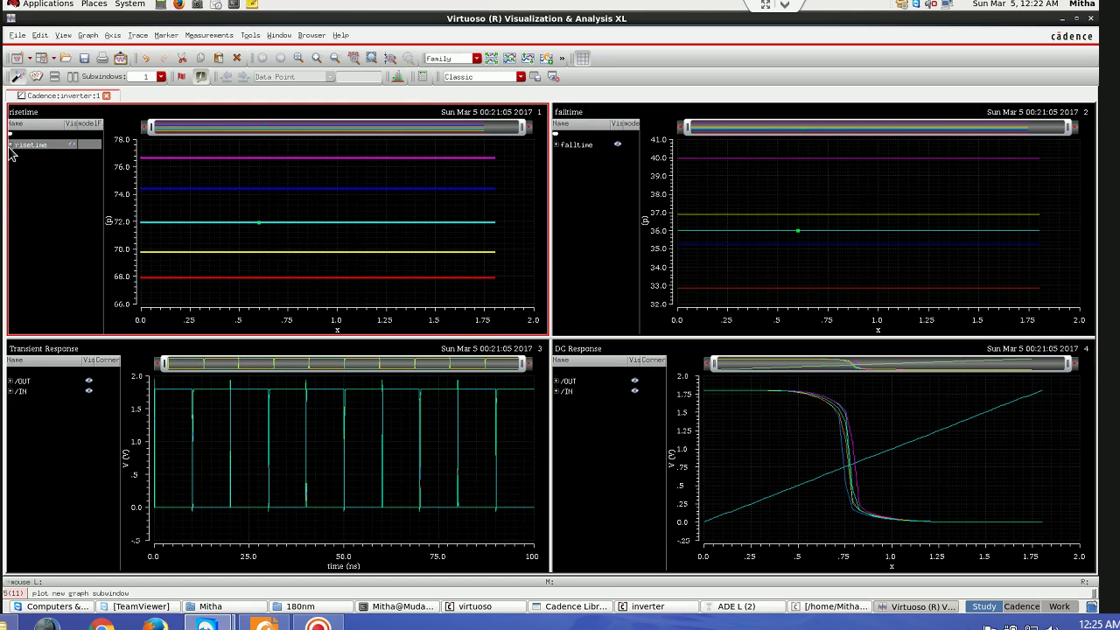
left_click(12, 145)
left_click(96, 249)
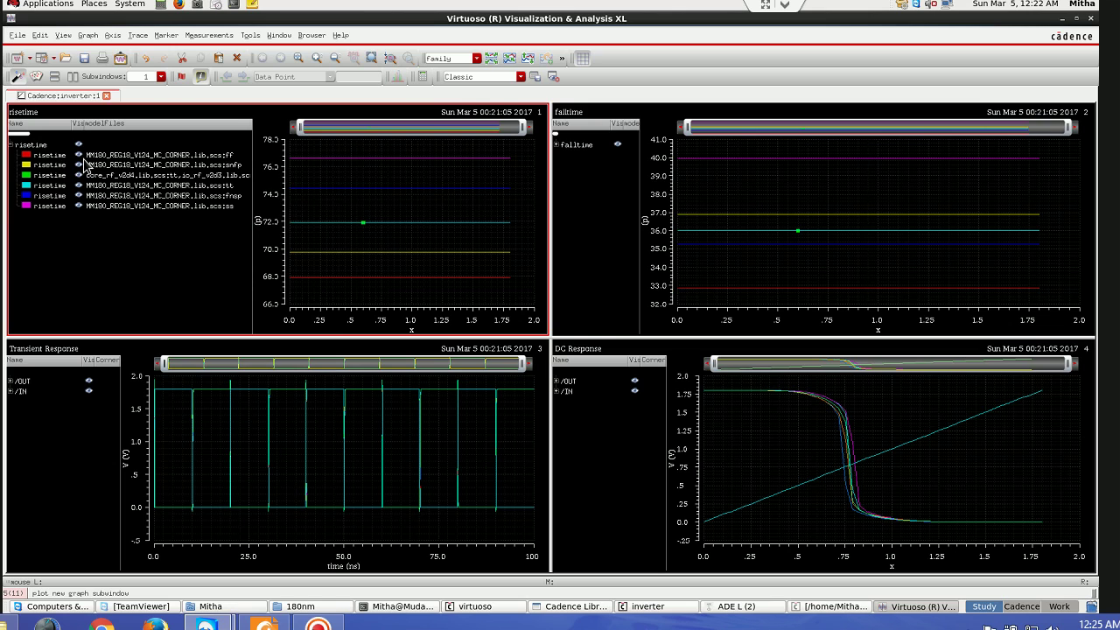
mouse_move(337, 226)
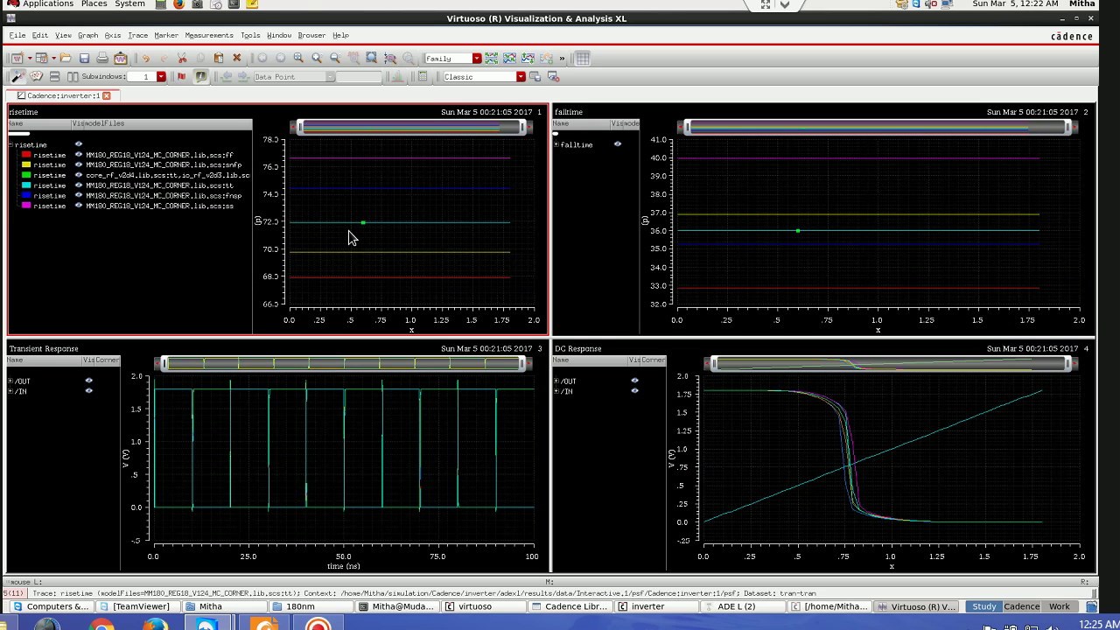
Step: Highlight the risetime traces one by one from ff to ss, and the ss trace in the expanded falltime legend
left_click(117, 156)
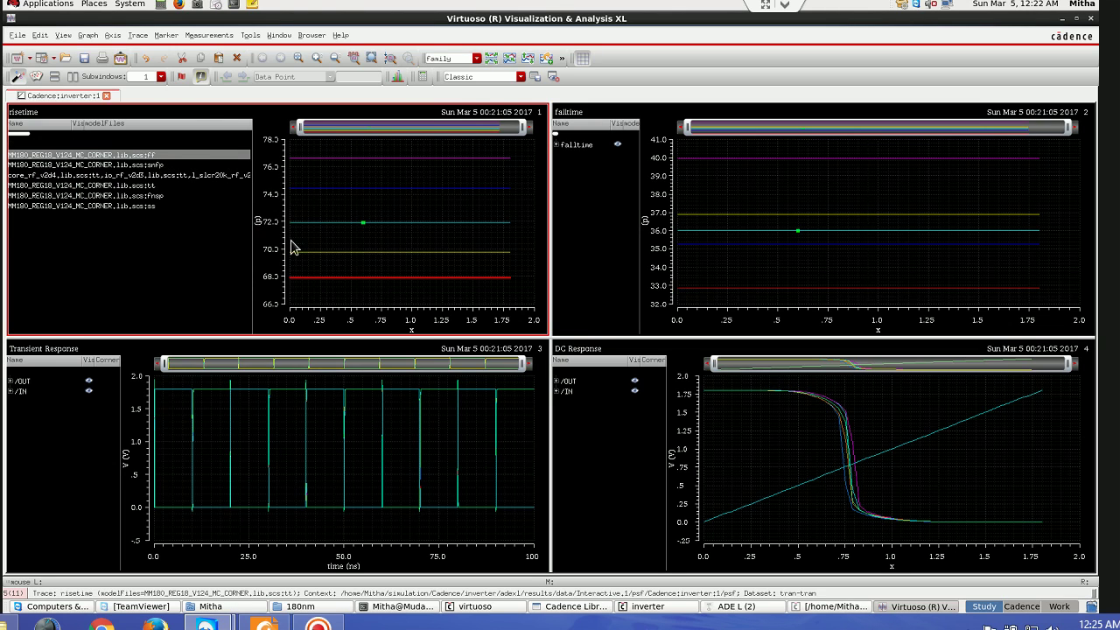
left_click(104, 167)
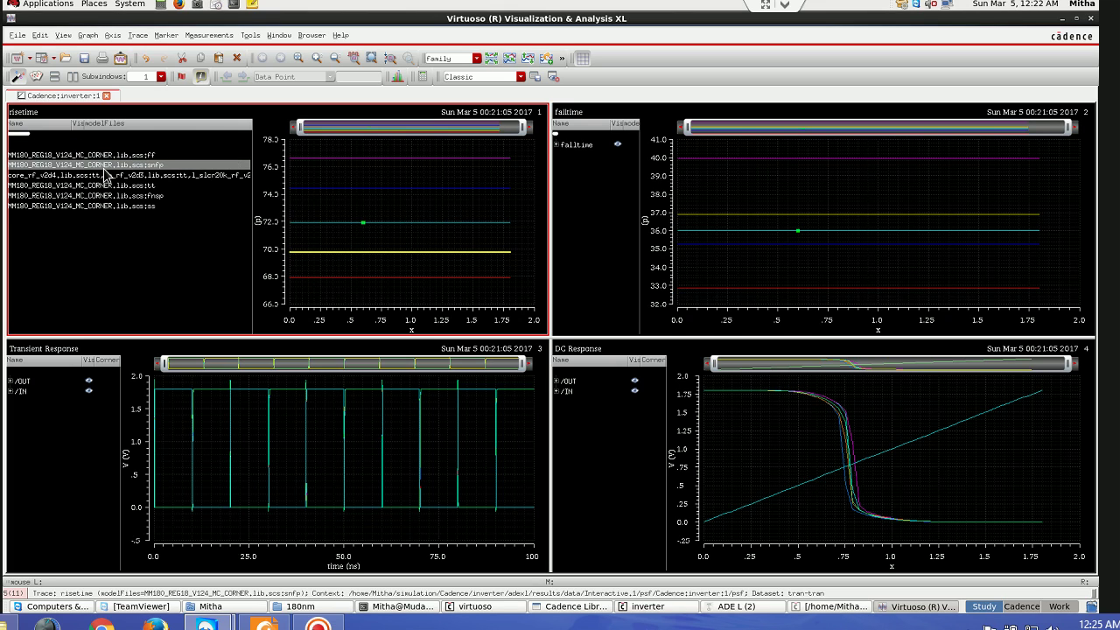
left_click(122, 177)
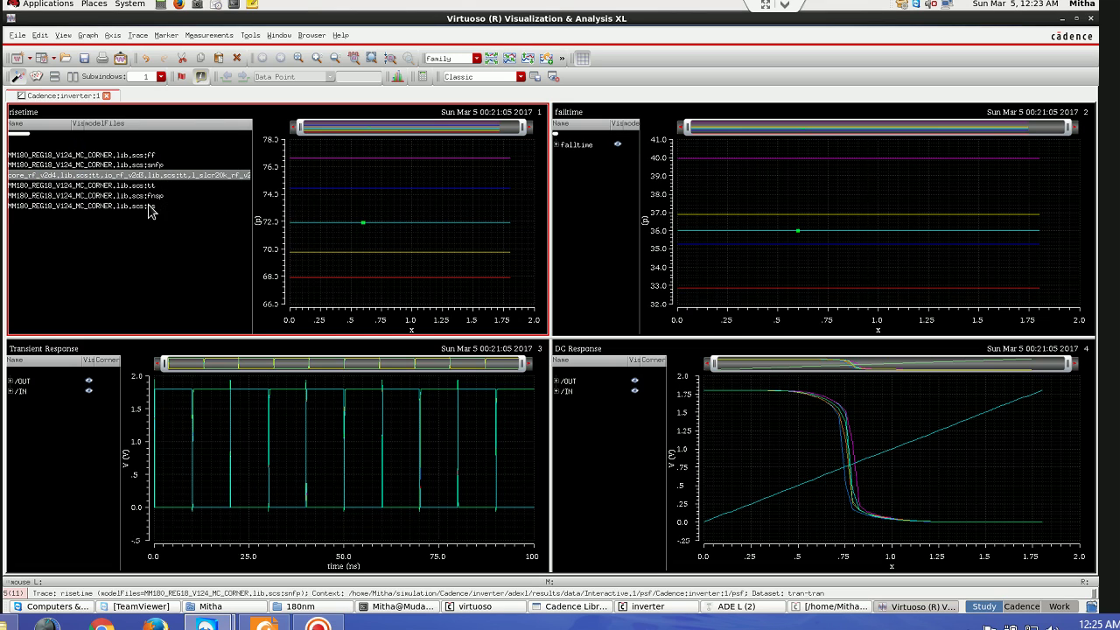
left_click(100, 188)
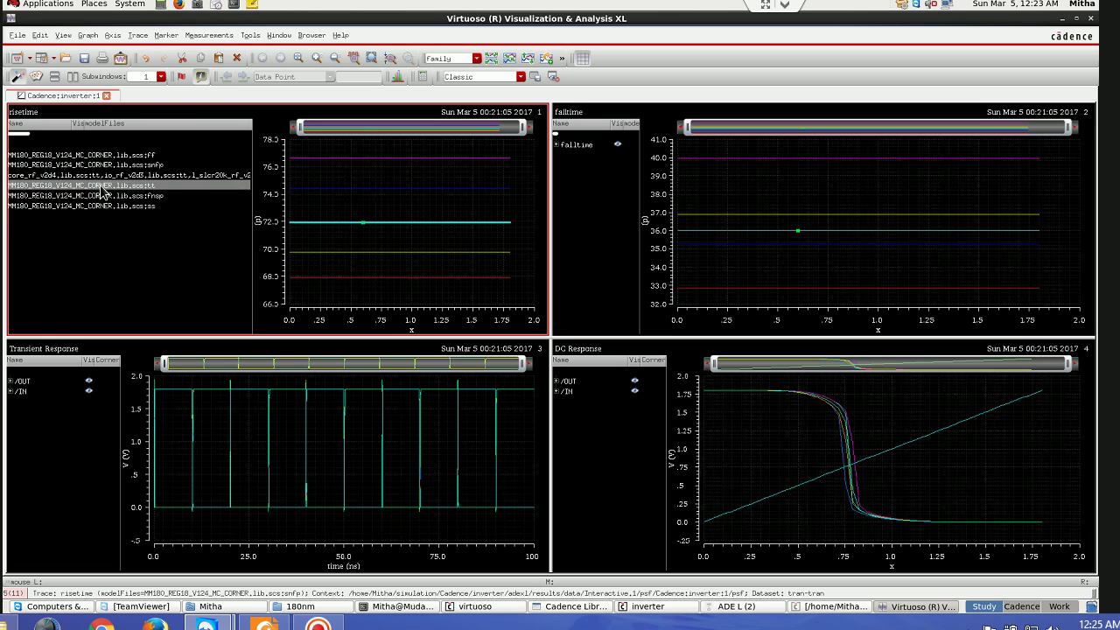
left_click(106, 196)
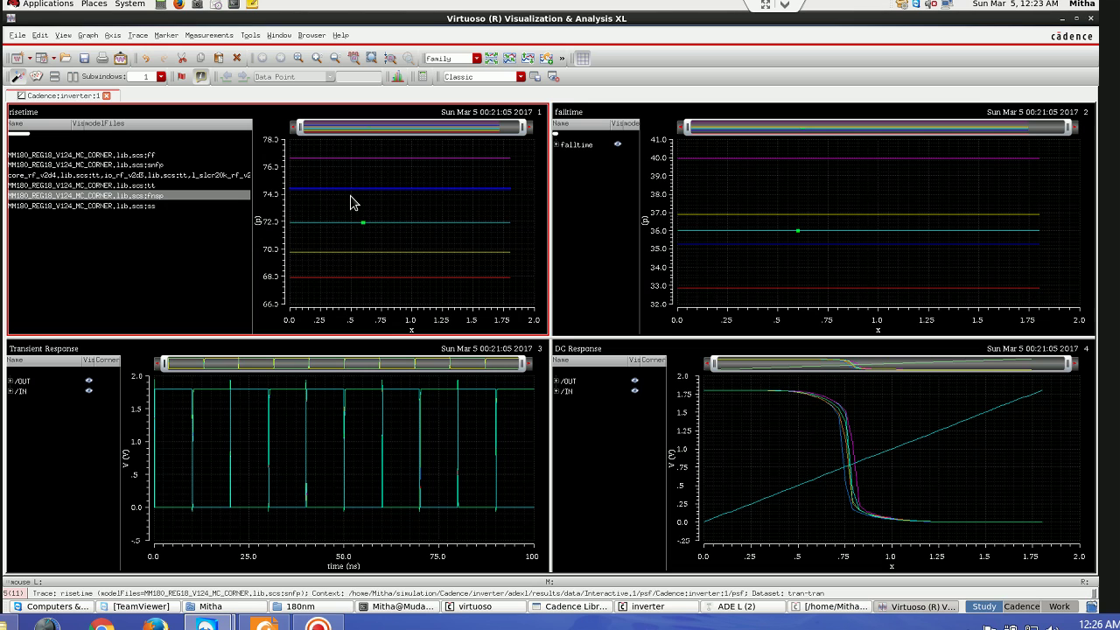
left_click(158, 206)
mouse_move(344, 163)
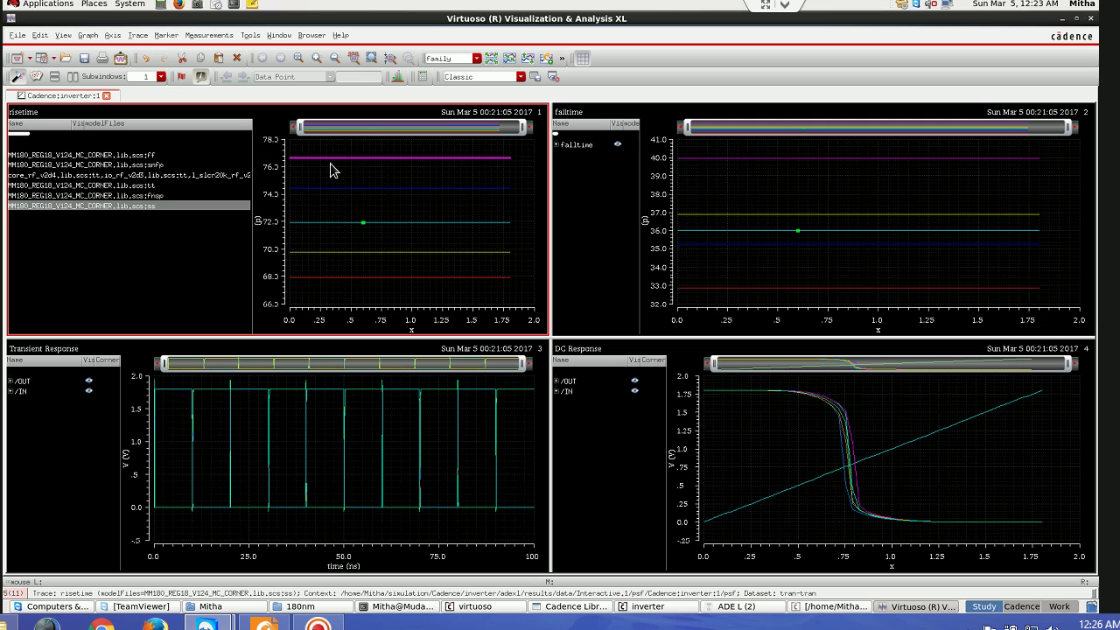
left_click(557, 144)
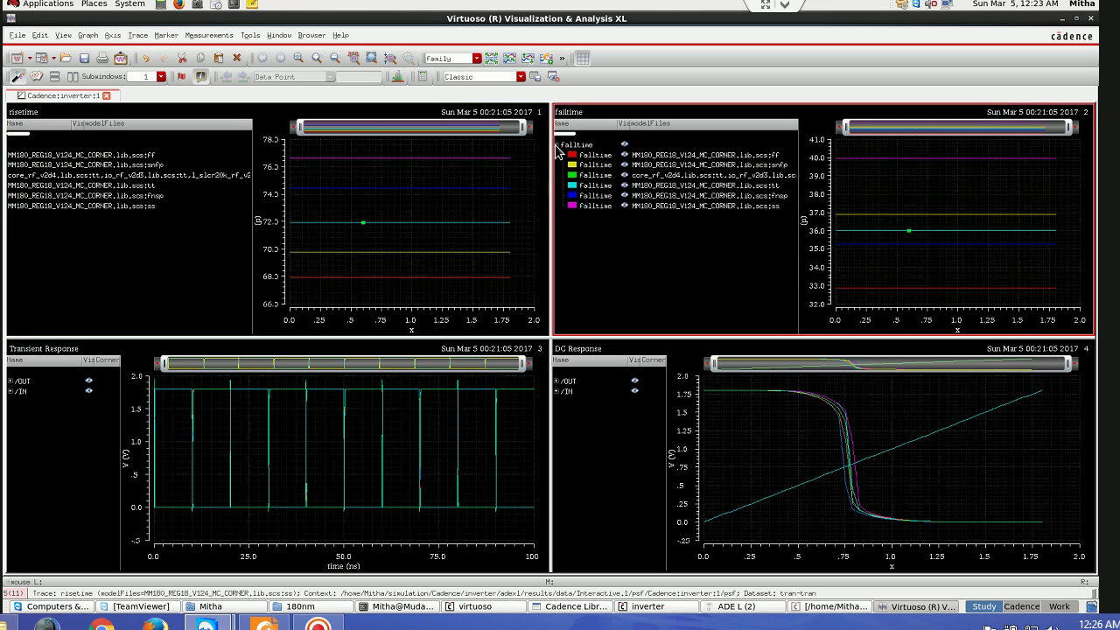
left_click(746, 207)
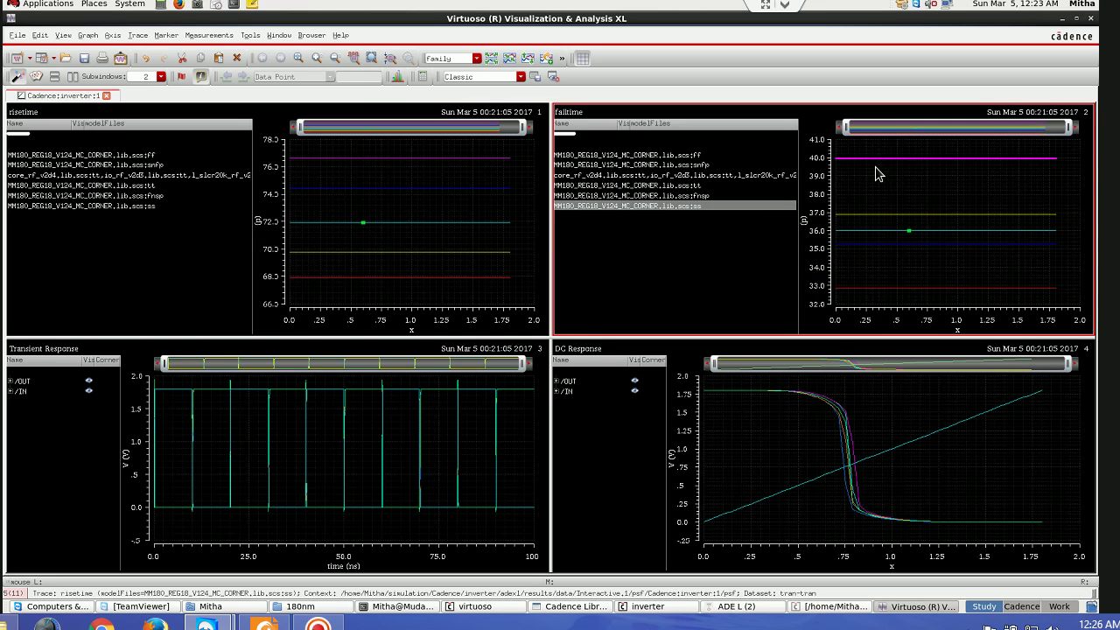
Step: Zoom the Transient Response to about the first 161.5 ps and highlight the C0_0 and C0_6 /OUT curves
left_click_drag(522, 367, 164, 376)
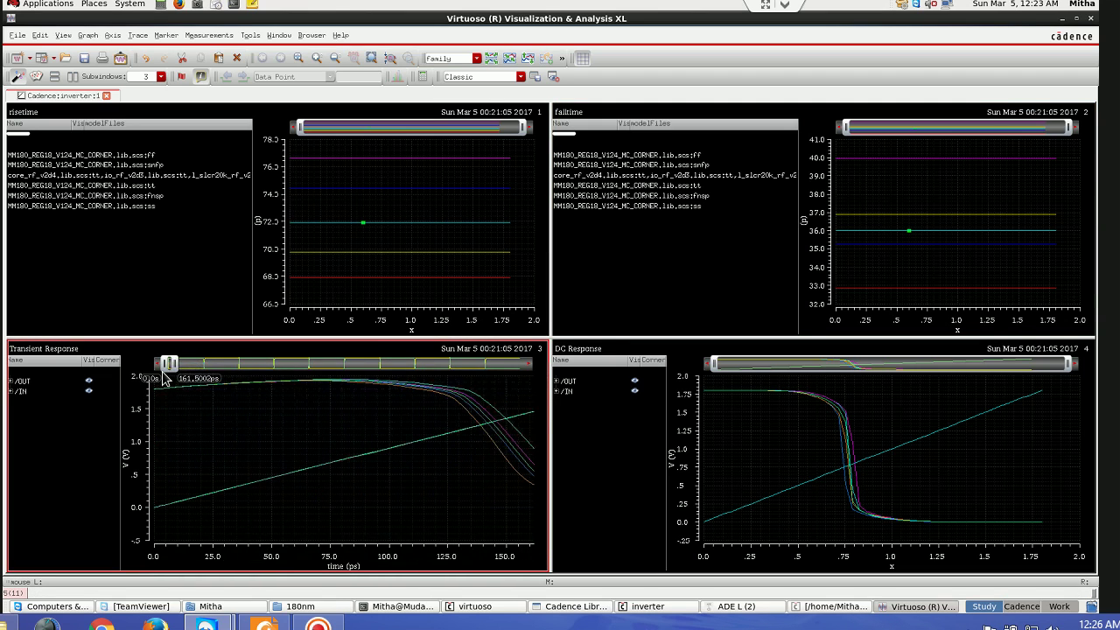
mouse_move(457, 398)
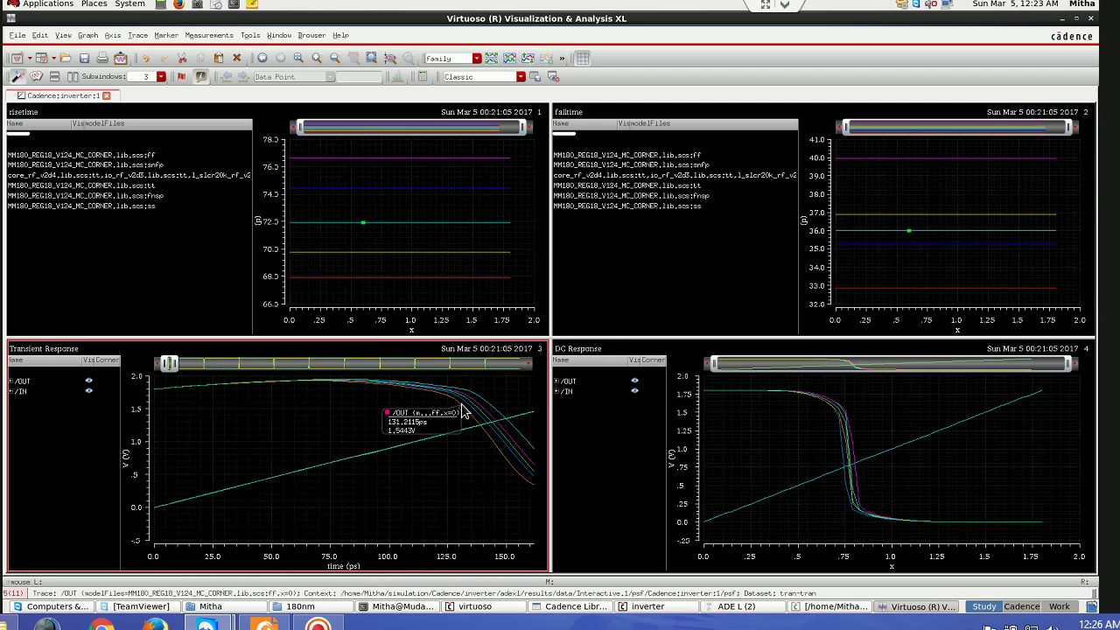
left_click(464, 413)
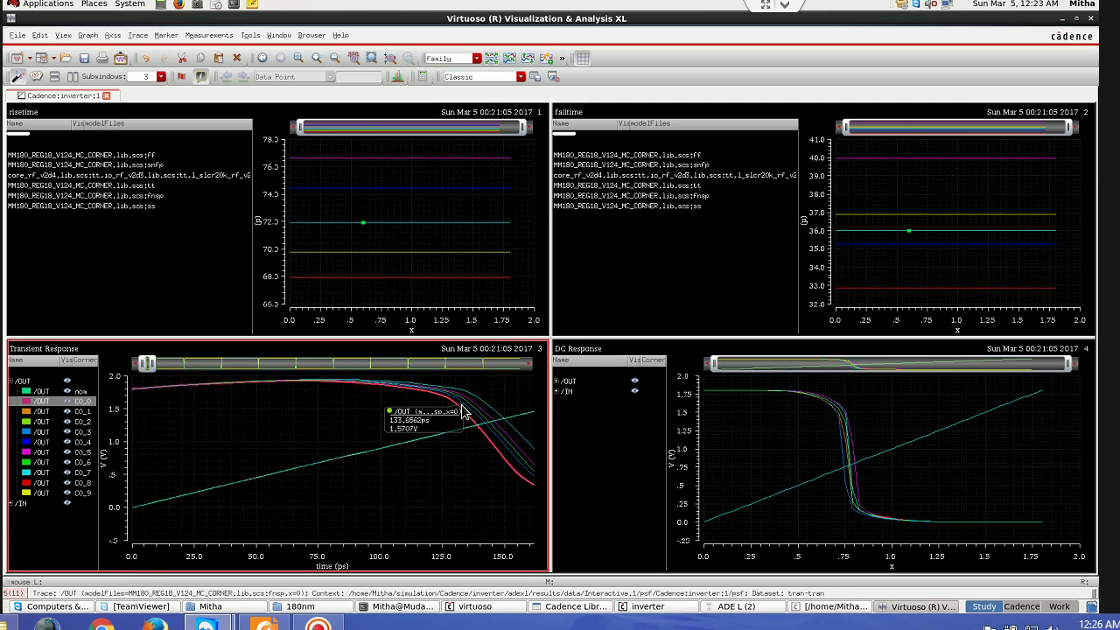
left_click(471, 418)
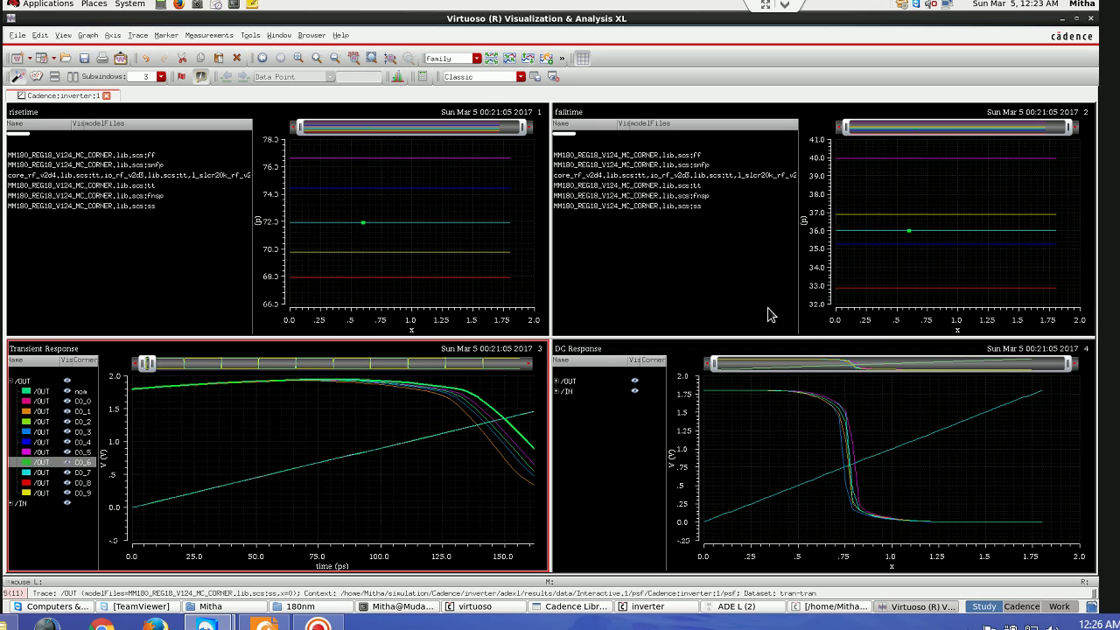
Step: Close the waveform window and the adexl view to return to the inverter schematic
left_click(1090, 19)
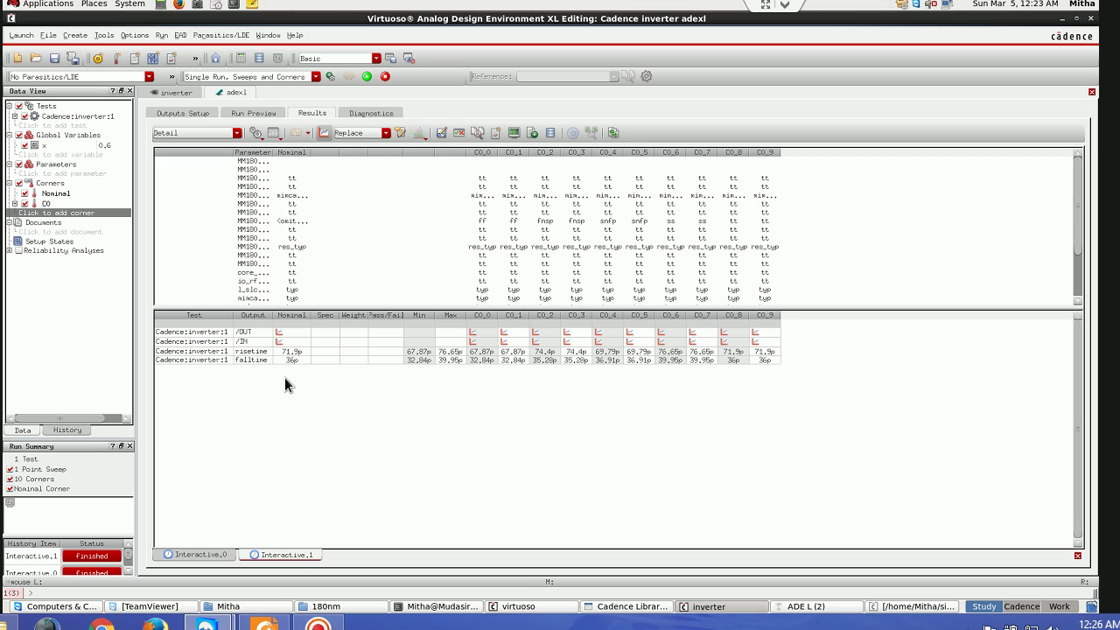
right_click(236, 93)
left_click(253, 98)
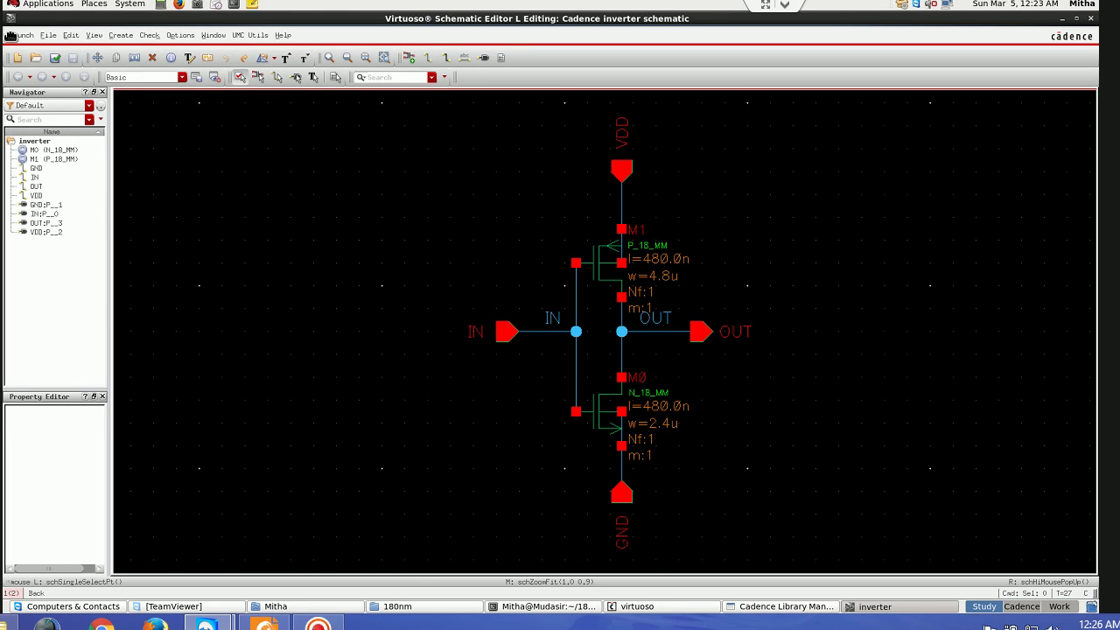
Step: Launch ADE L for the inverter schematic and load the saved cellview state spectre_state1
left_click(15, 36)
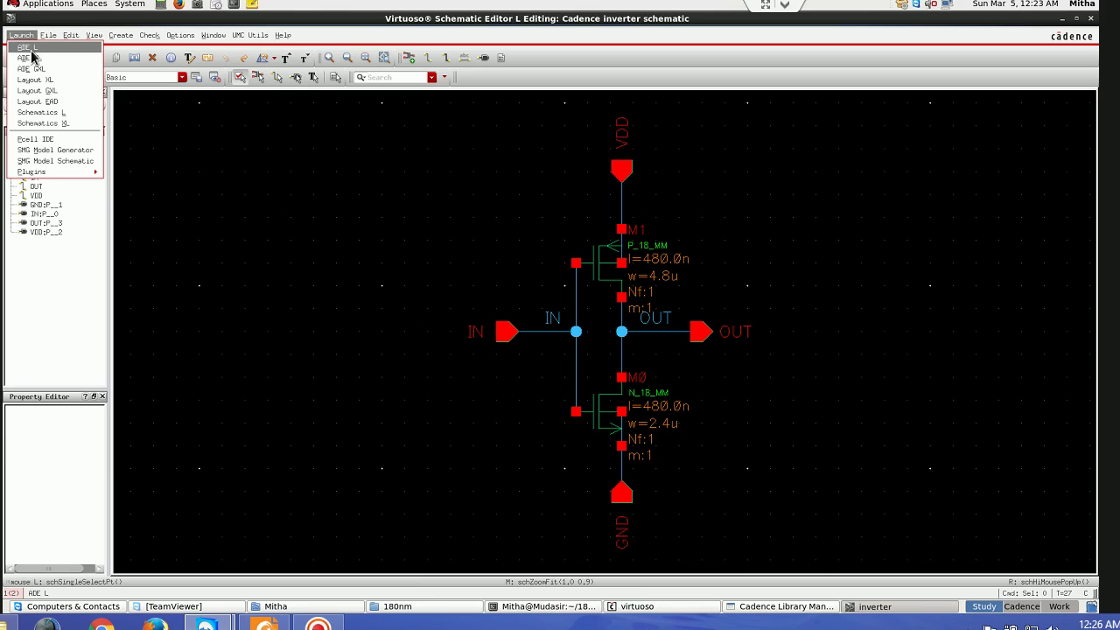
left_click(30, 49)
left_click(184, 225)
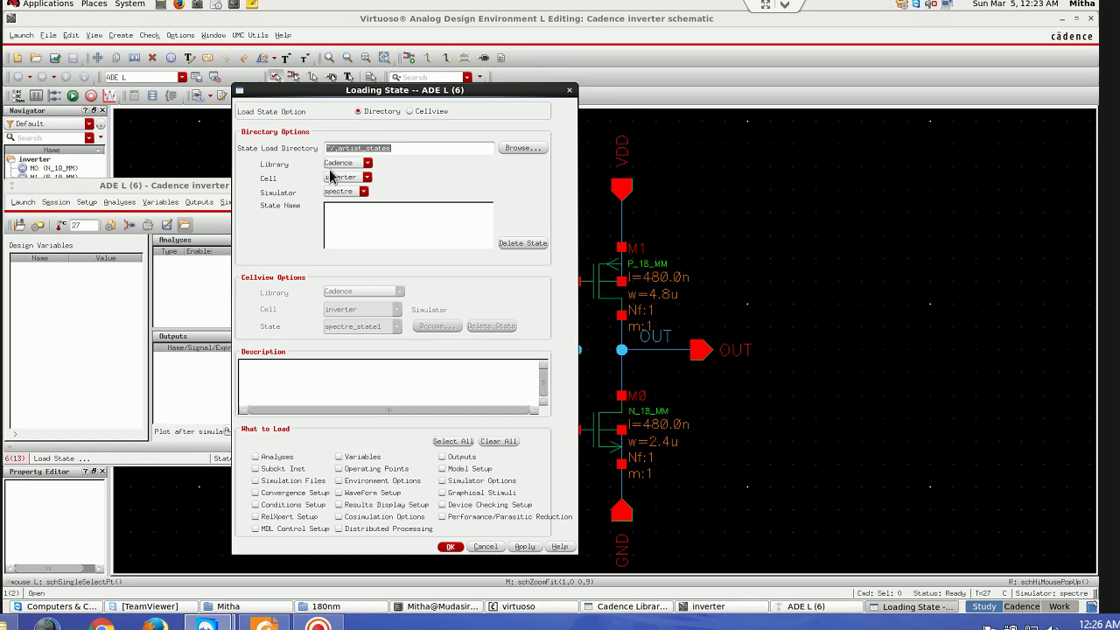
left_click(409, 112)
left_click(450, 548)
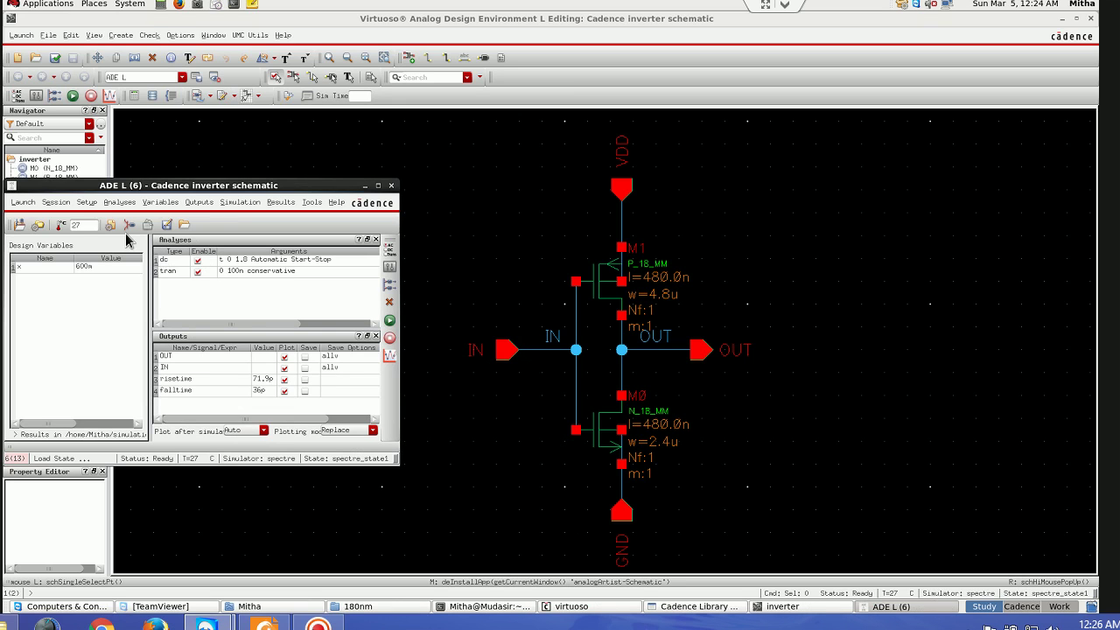
Step: Set the section of the core_rf_v2d4.lib.scs model file to ss in the model library setup and accept it
left_click(111, 225)
scroll(544, 151, "up", 5)
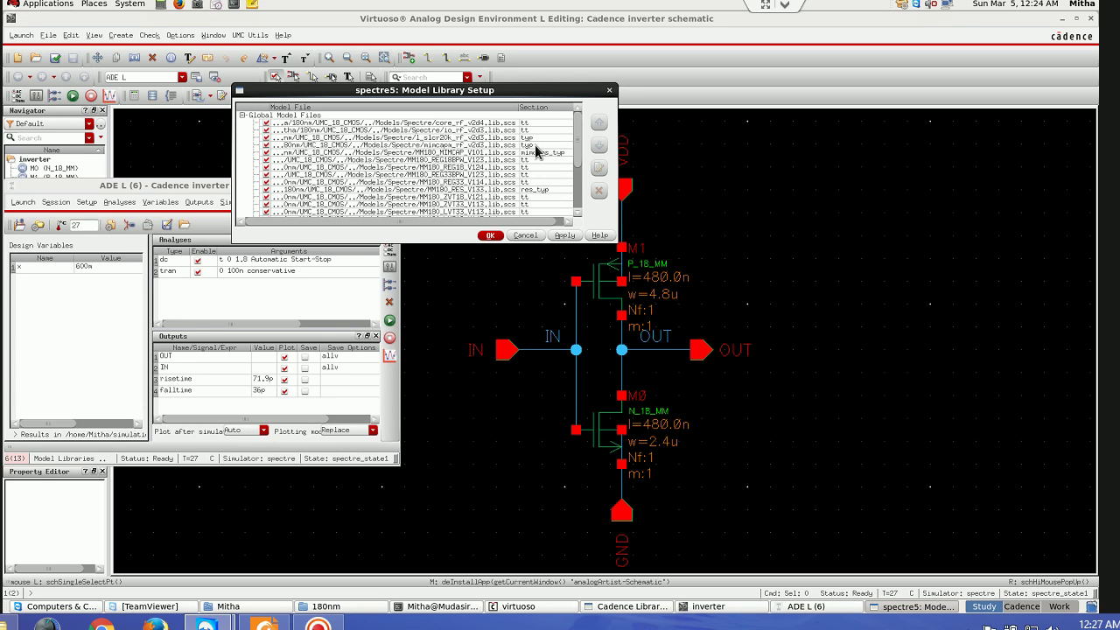
left_click(558, 123)
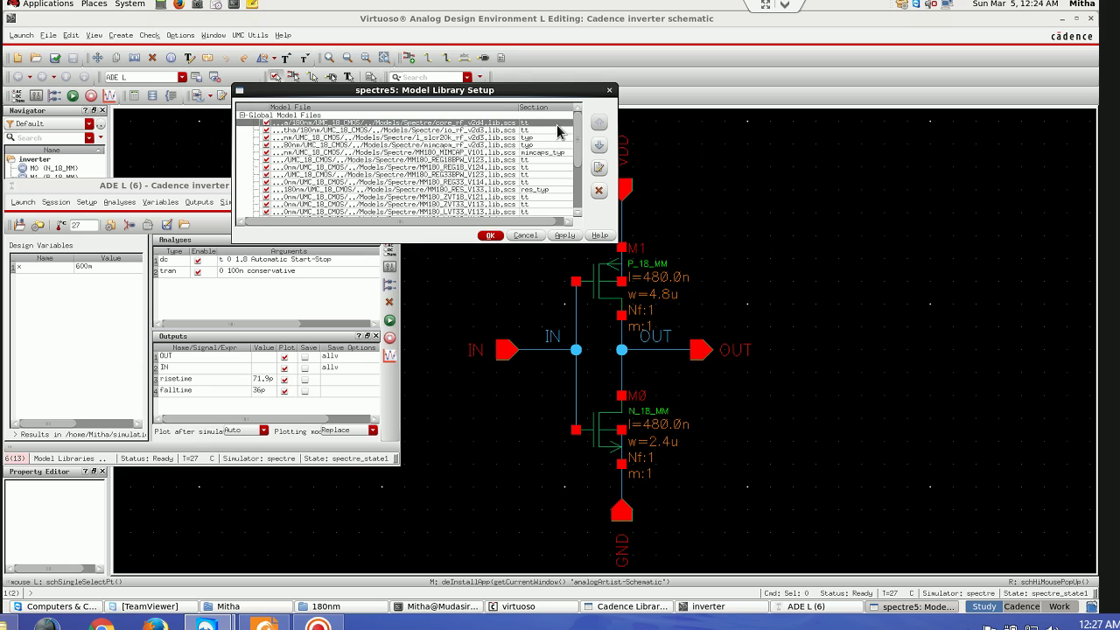
left_click(567, 123)
left_click(568, 123)
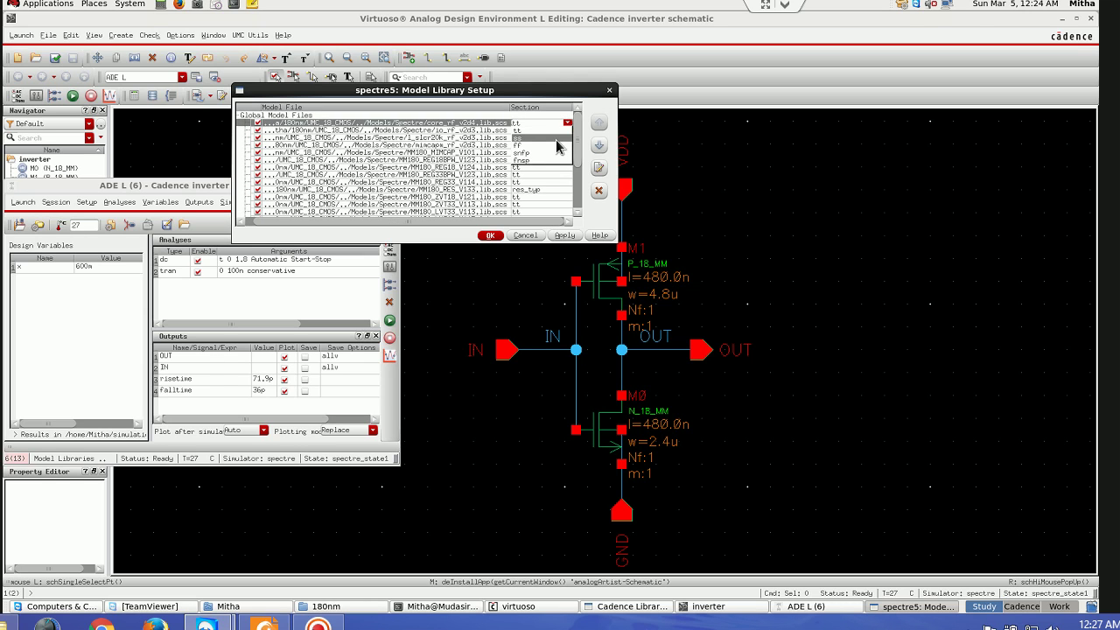
left_click(557, 139)
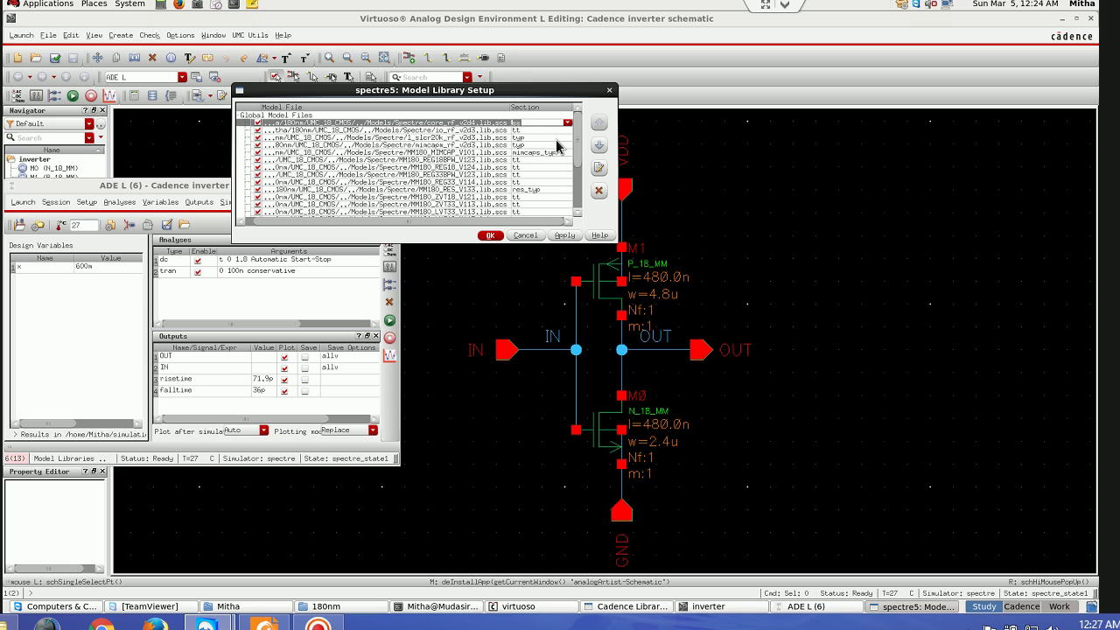
left_click(490, 235)
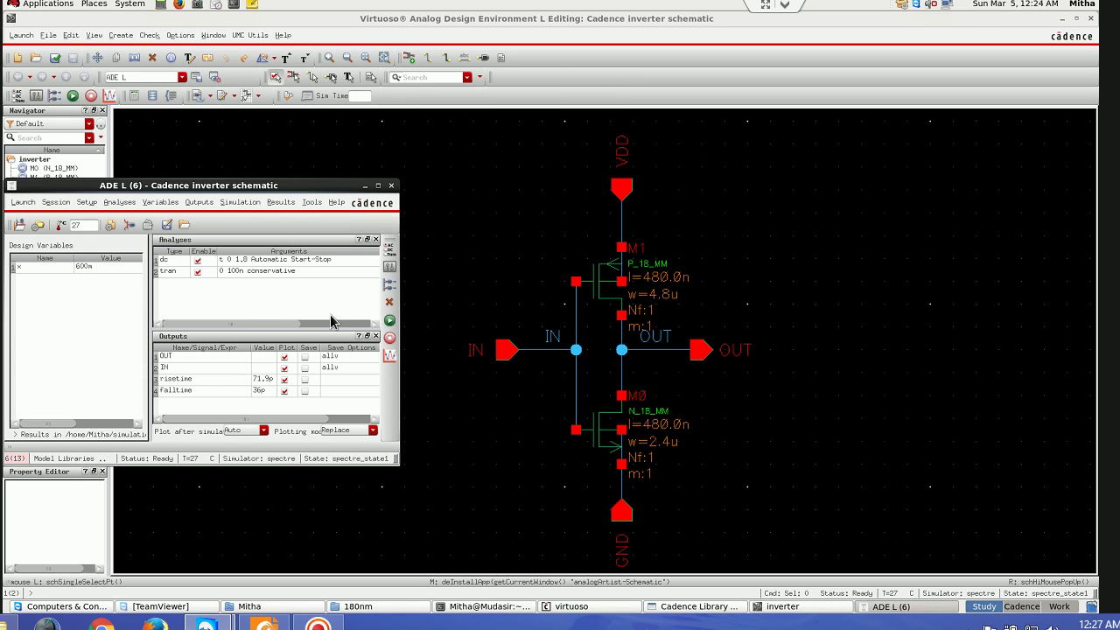
Step: Run the simulation, highlight the /OUT curve in the DC Response, and close the waveform window to return to ADE L
left_click(390, 319)
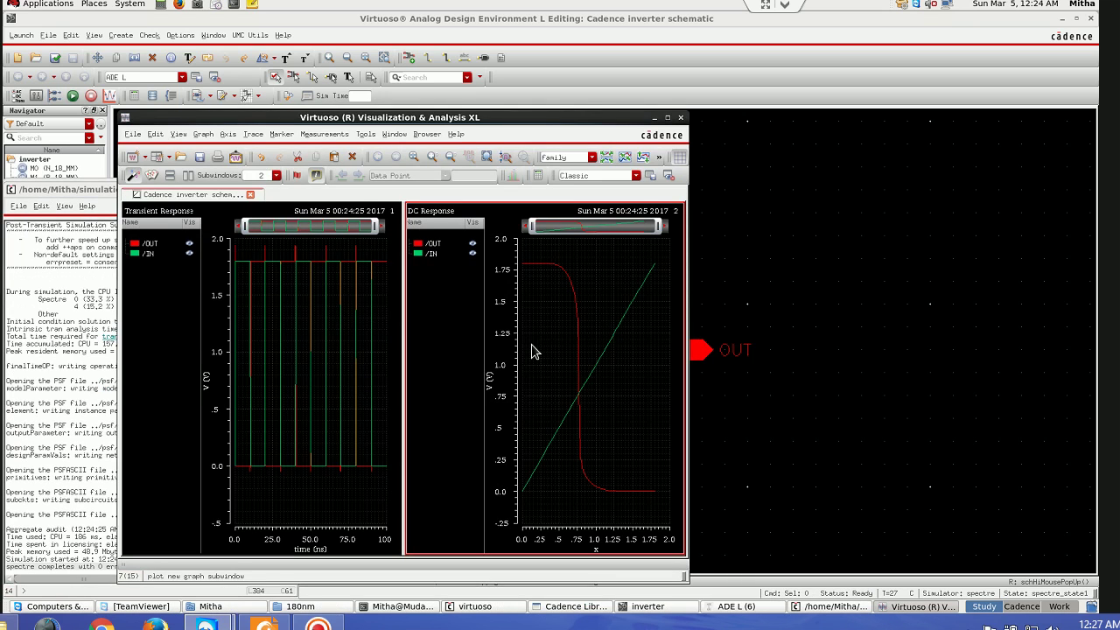
left_click(577, 326)
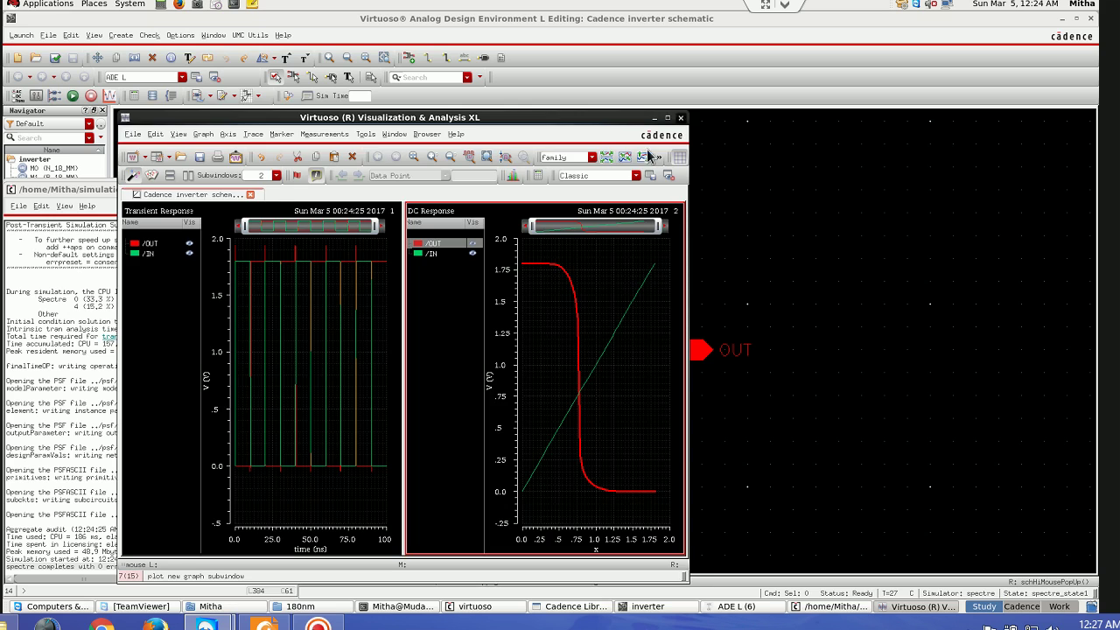
left_click(680, 117)
left_click(290, 189)
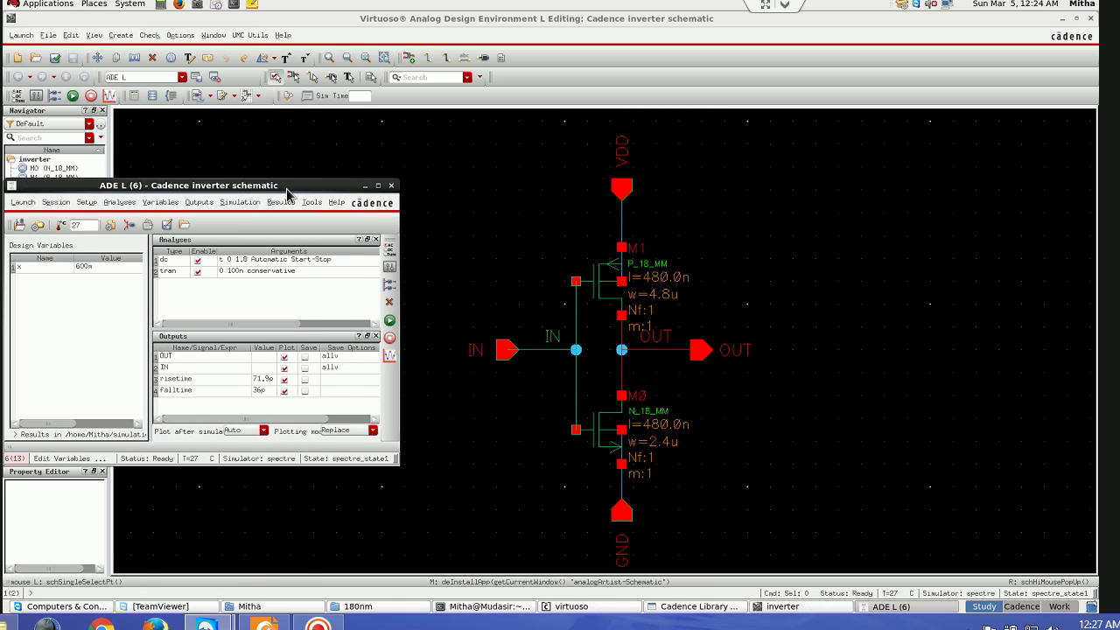